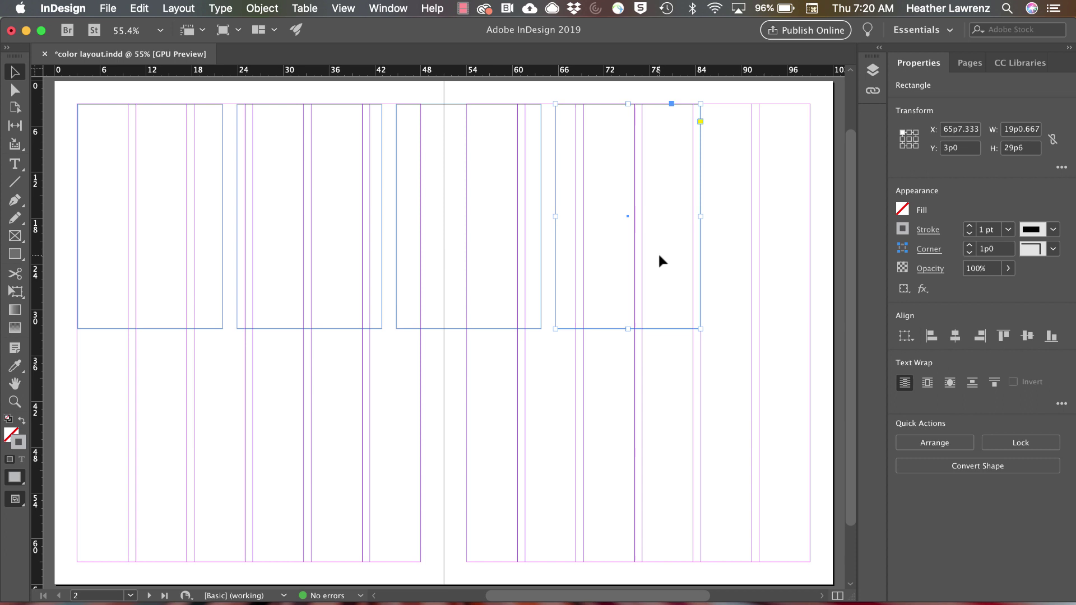
- Fill the right-hand rectangle with C=100 M=0 Y=0 K=0 cyan and give it a green stroke
left_click(902, 210)
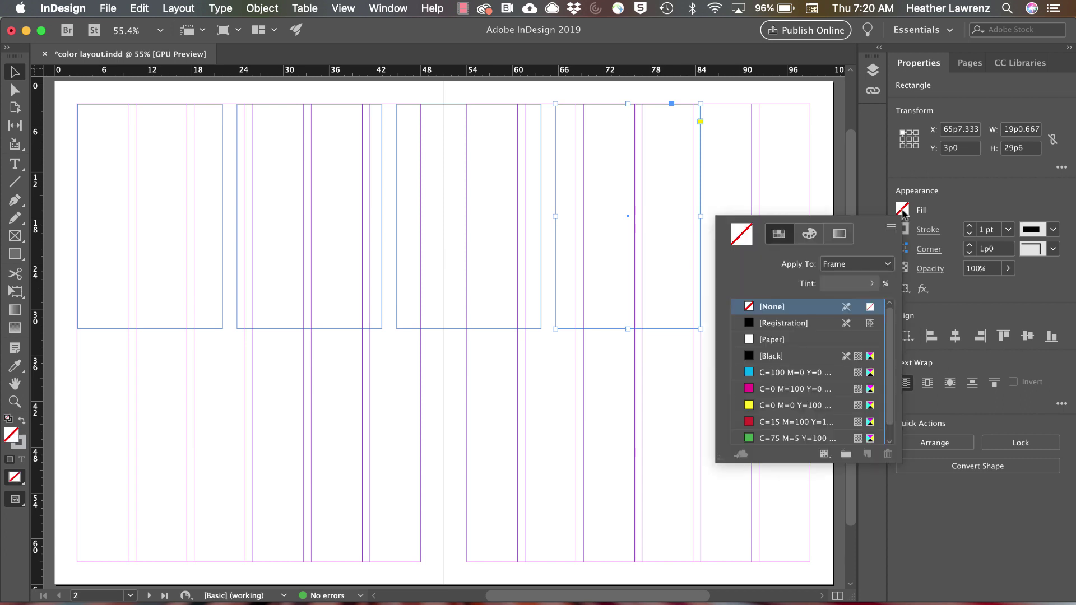
left_click(786, 370)
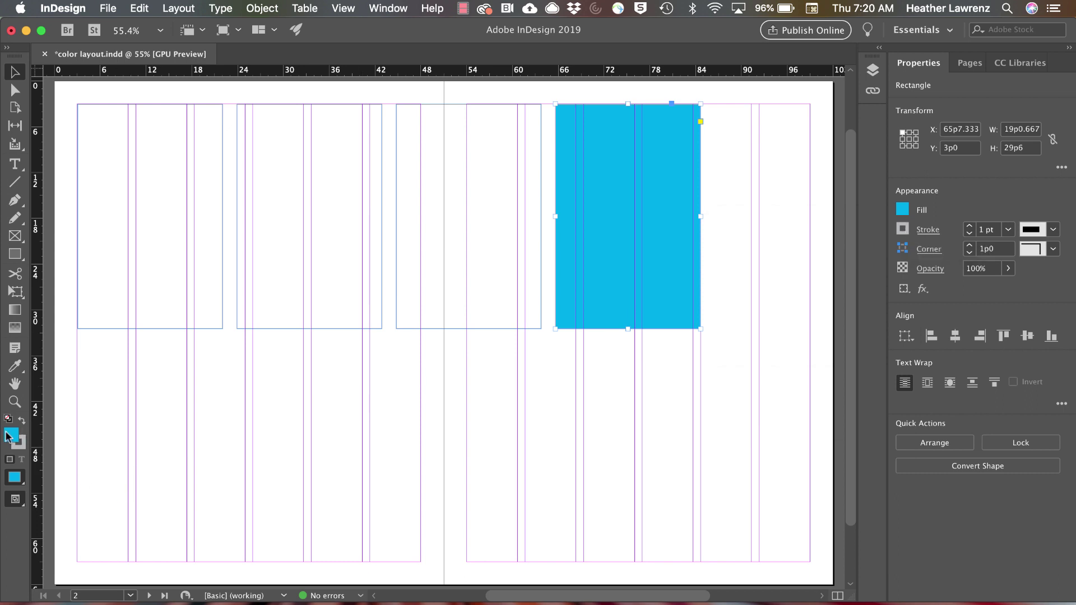
left_click(20, 443)
double_click(22, 447)
left_click(683, 239)
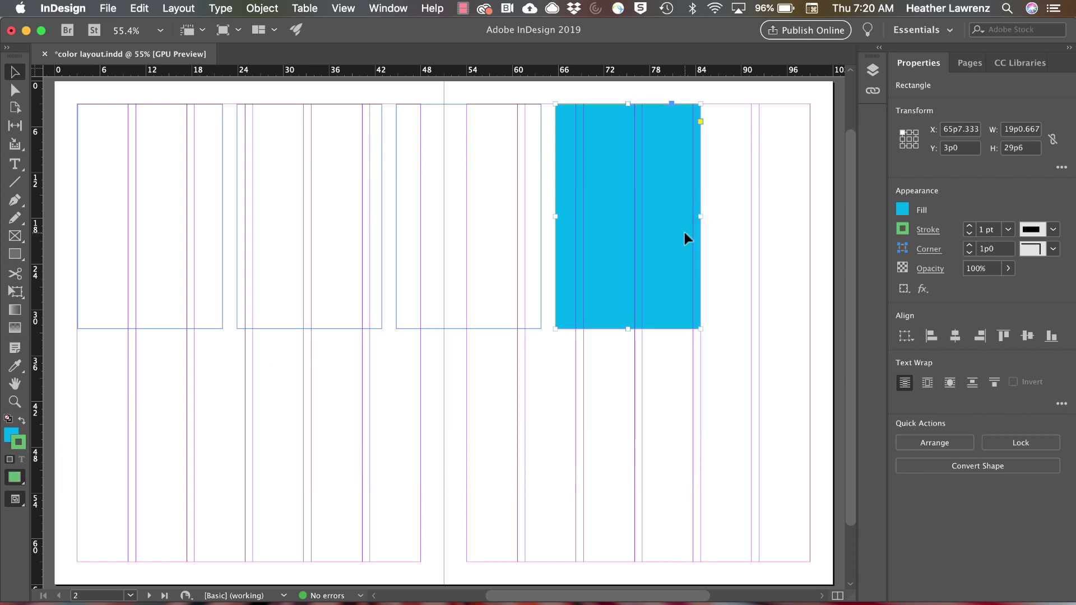
left_click(903, 211)
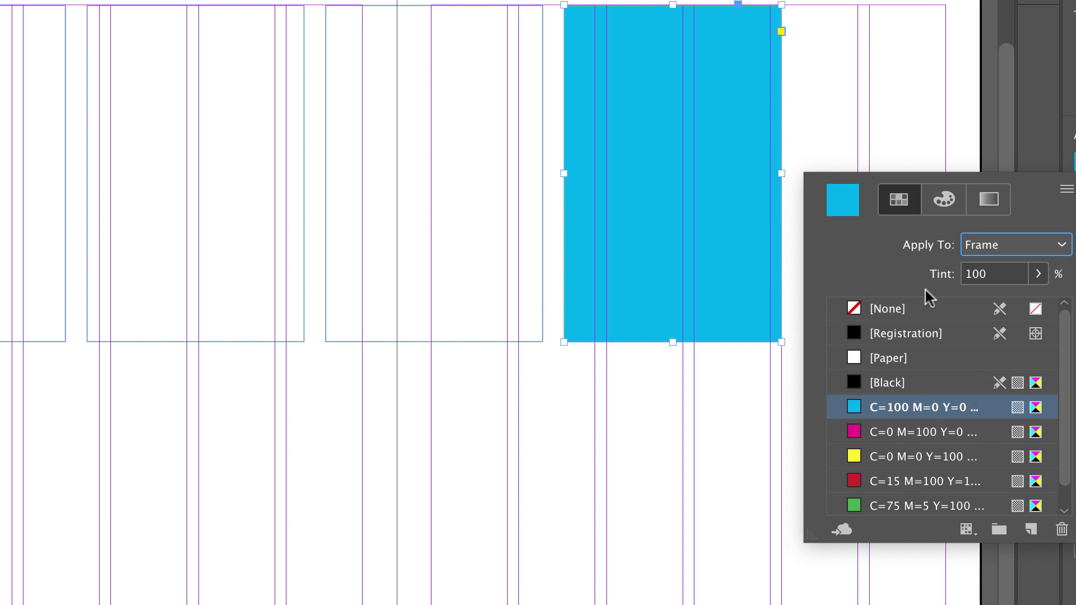
- Set the cyan fill to a 42% tint and save that tint as a swatch
left_click(1038, 274)
left_click(969, 301)
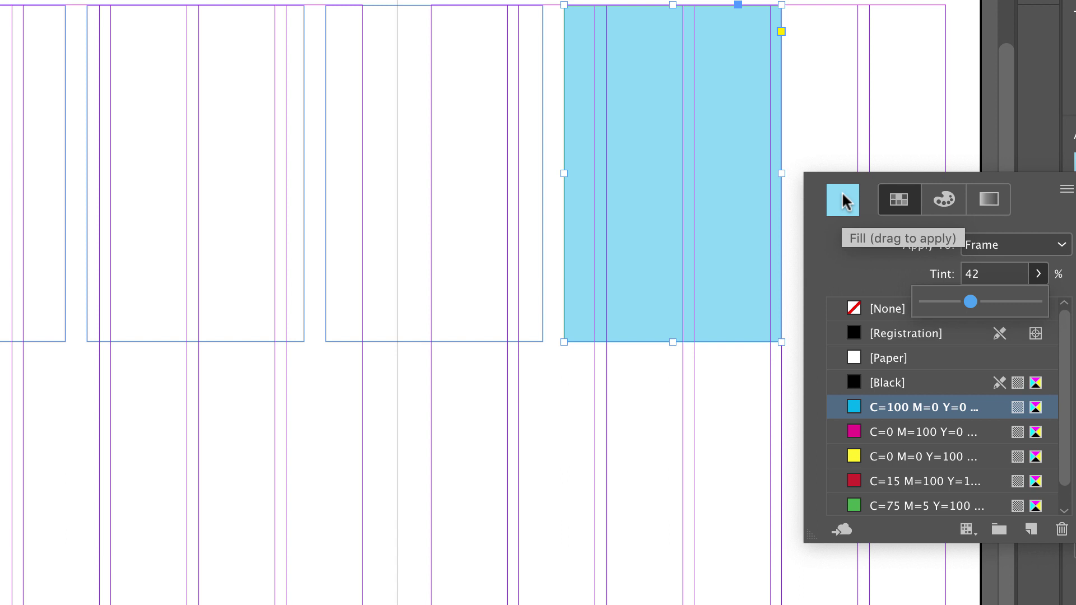
left_click_drag(842, 208, 872, 354)
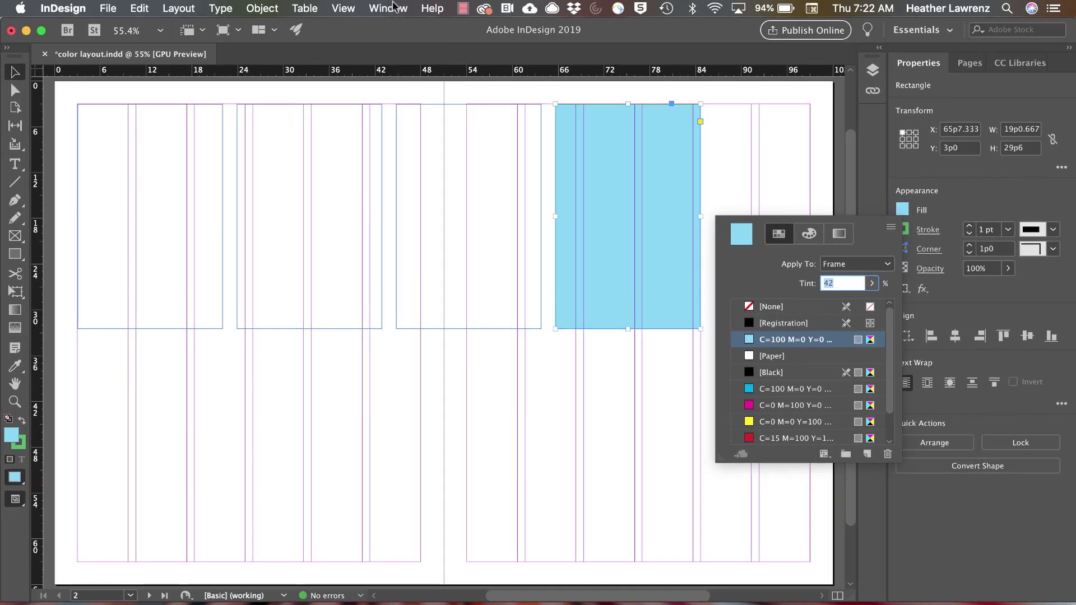
- Open Swatches from Window > Color, float it beside the rectangle, and check its Show Swatch Type menu
left_click(393, 6)
mouse_move(409, 108)
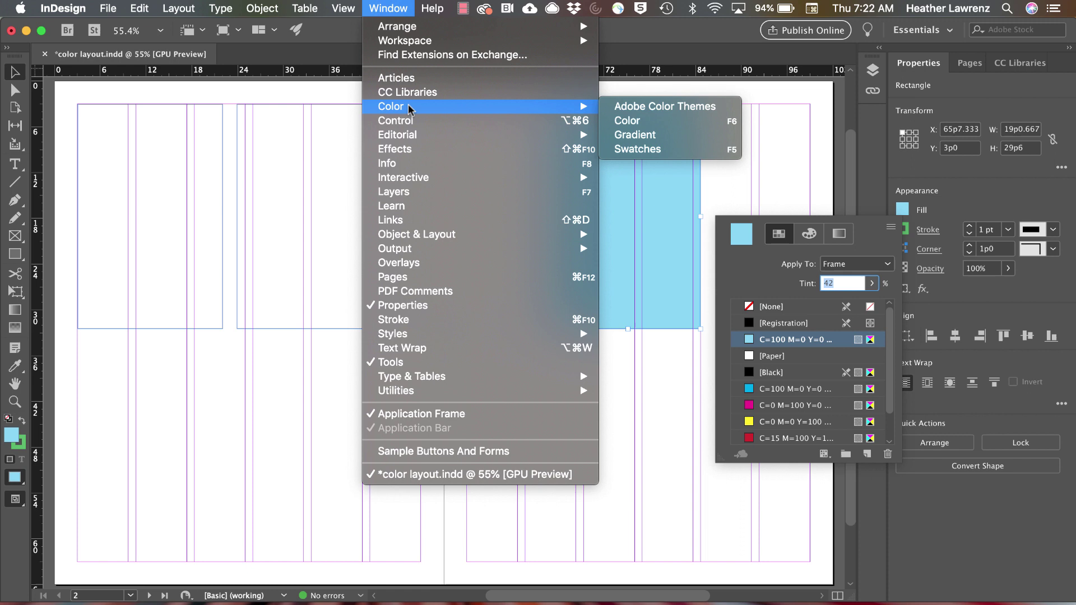
left_click(628, 149)
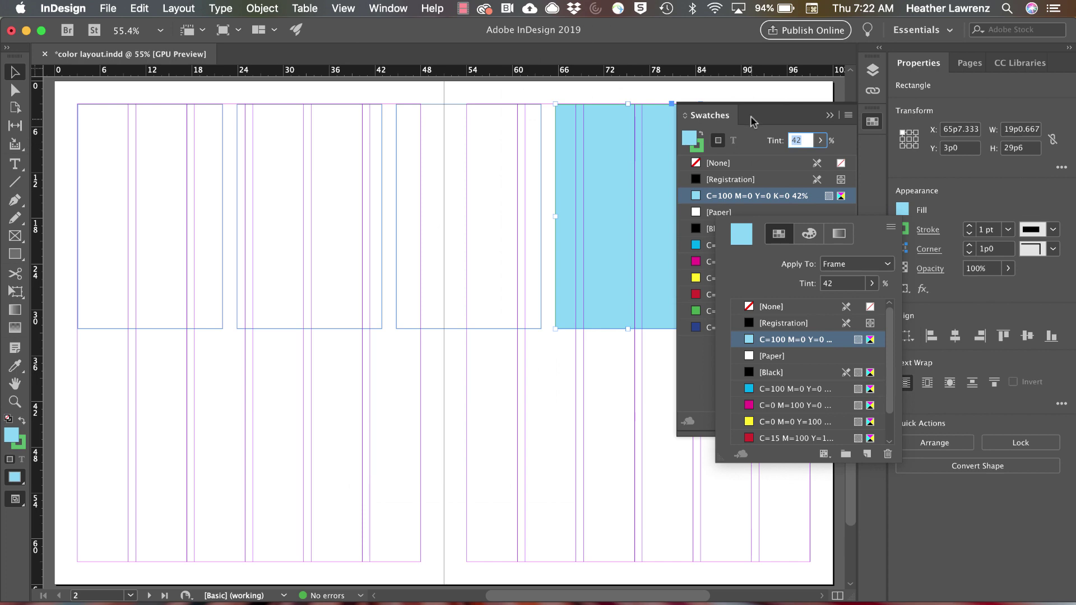
left_click_drag(754, 118, 436, 140)
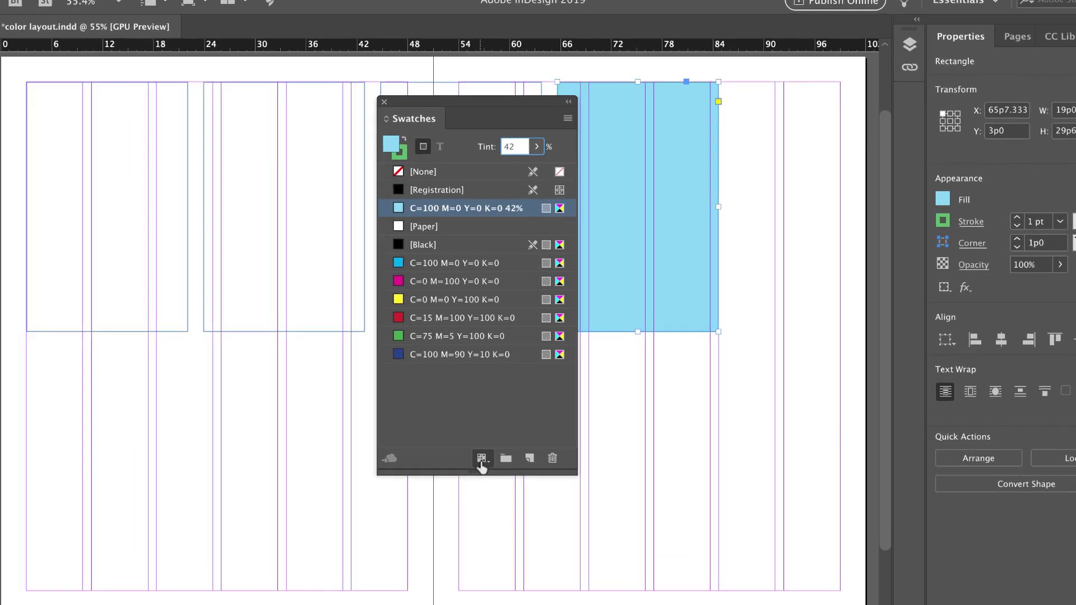
left_click(487, 443)
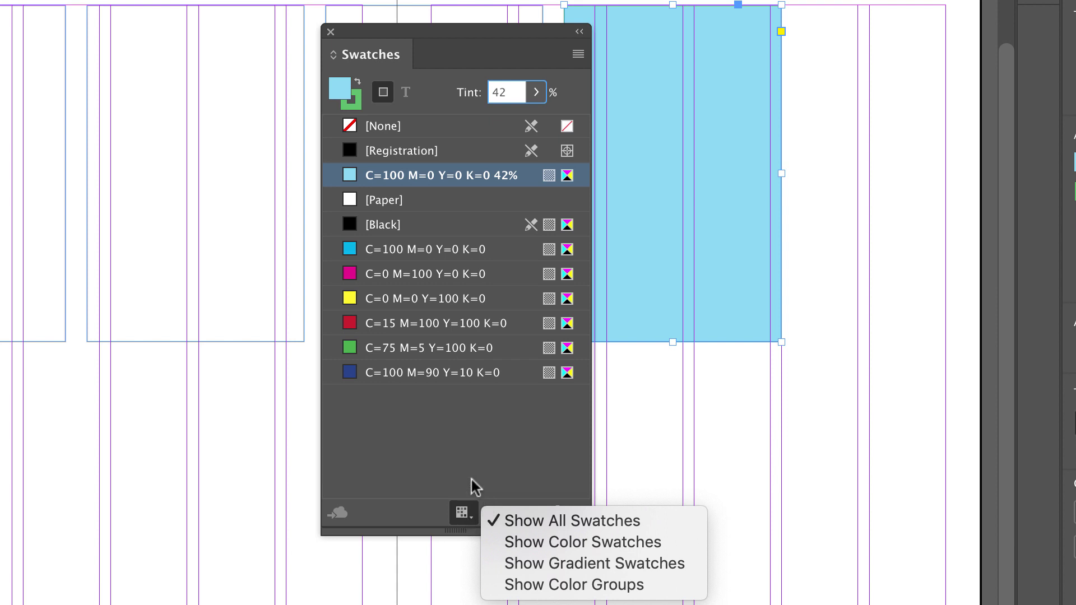
left_click(474, 489)
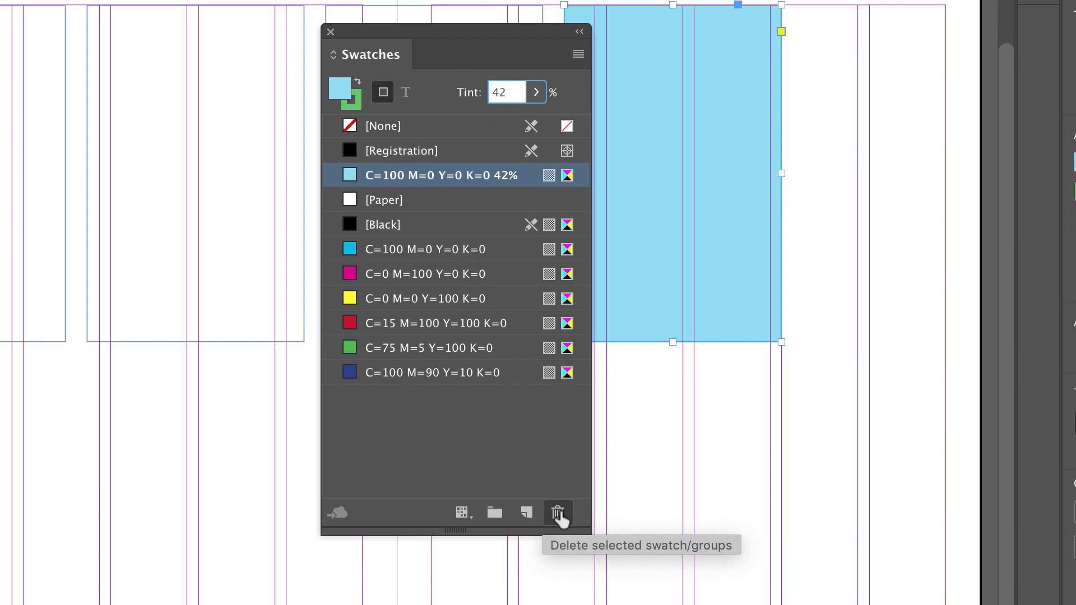
- Create a C=21 M=77 Y=0 K=0 process swatch that fills the rectangle purple-pink
left_click(578, 55)
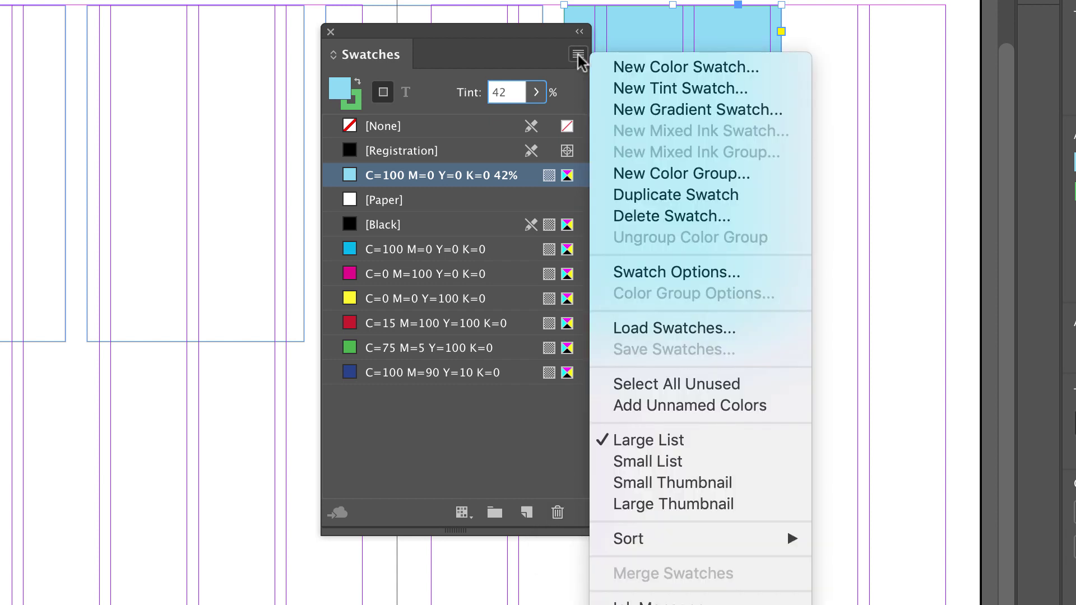
left_click(630, 69)
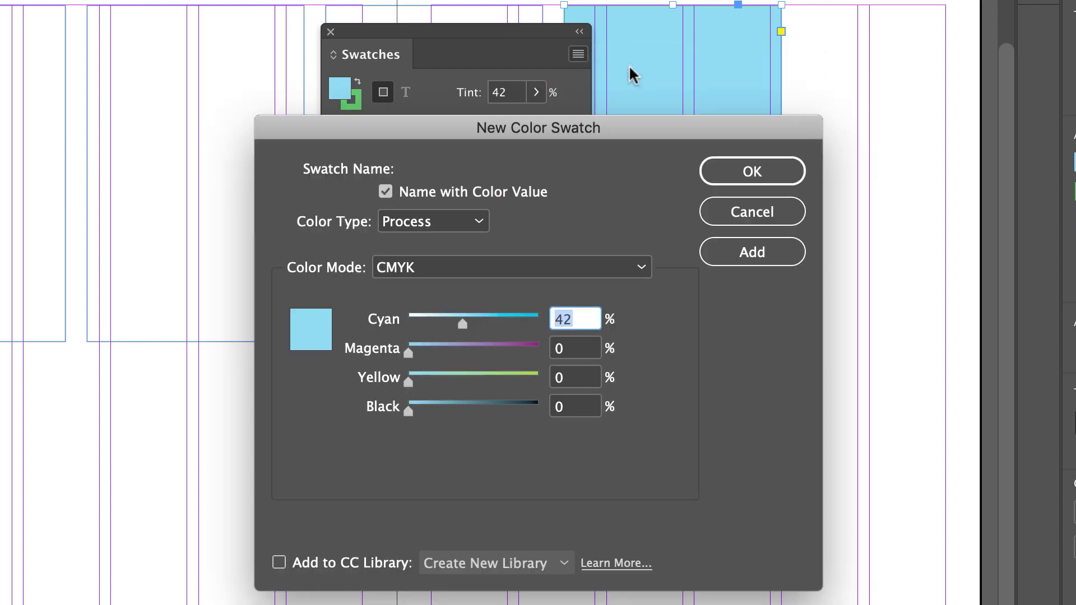
left_click_drag(408, 352, 508, 353)
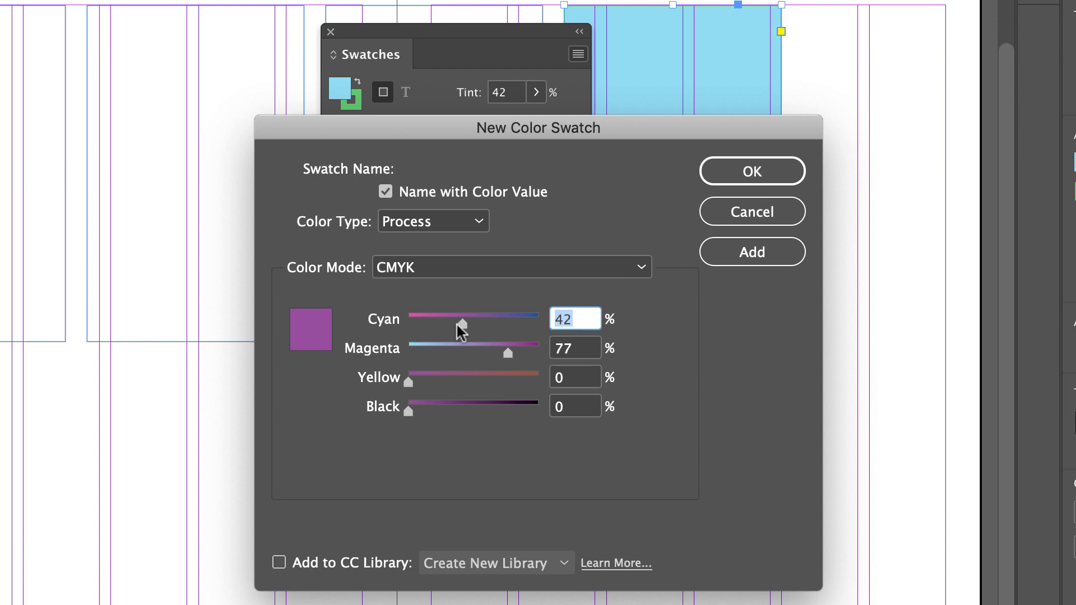
left_click_drag(456, 324, 435, 320)
left_click(744, 253)
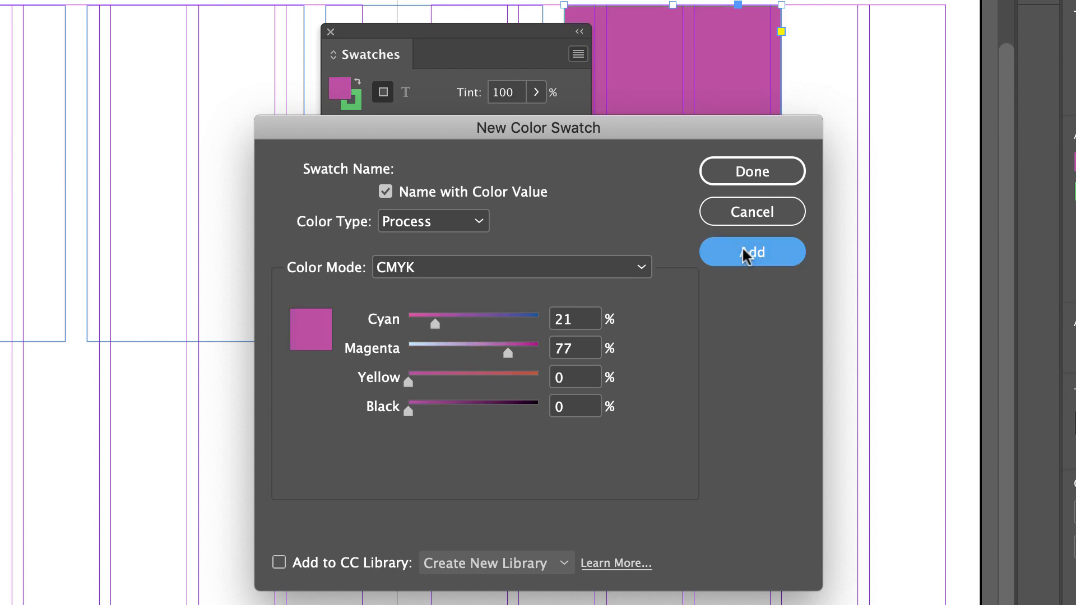
left_click(749, 171)
left_click(578, 54)
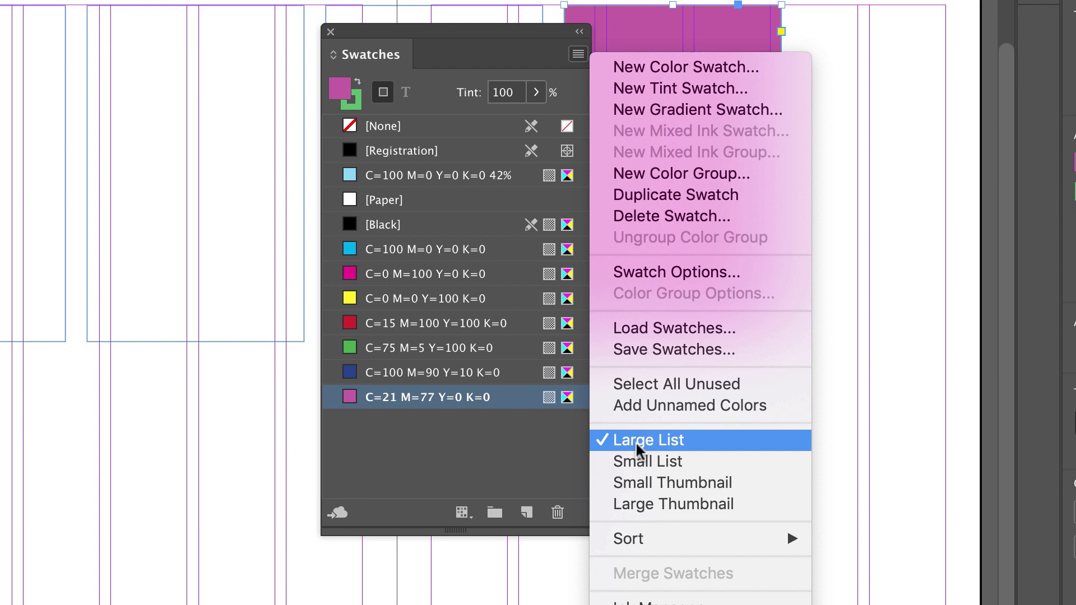
- Show swatches as small thumbnails and start a new color swatch named 'light pink'
left_click(644, 481)
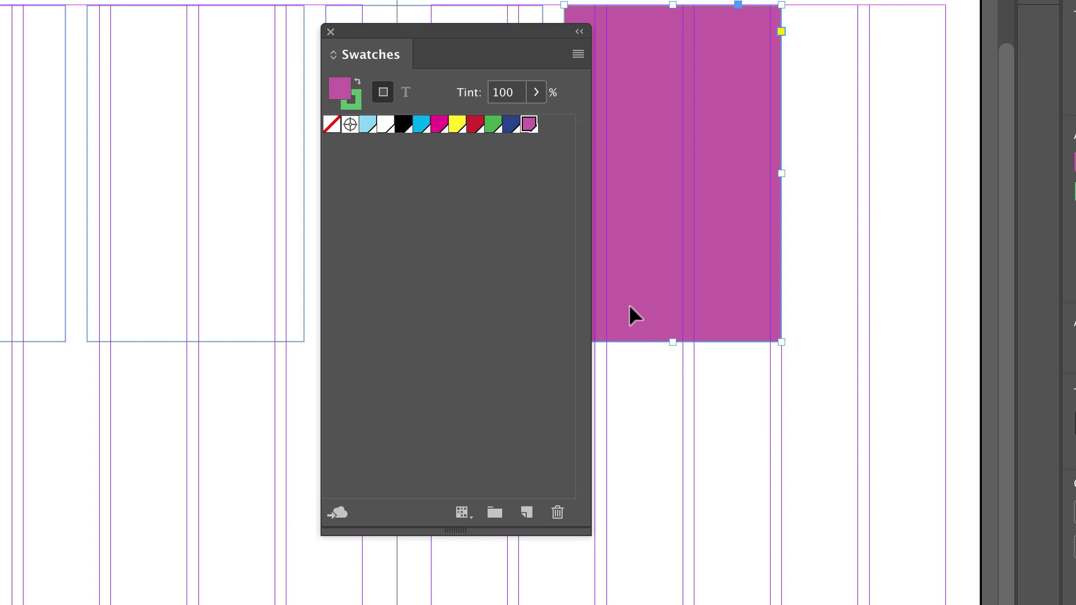
left_click(577, 55)
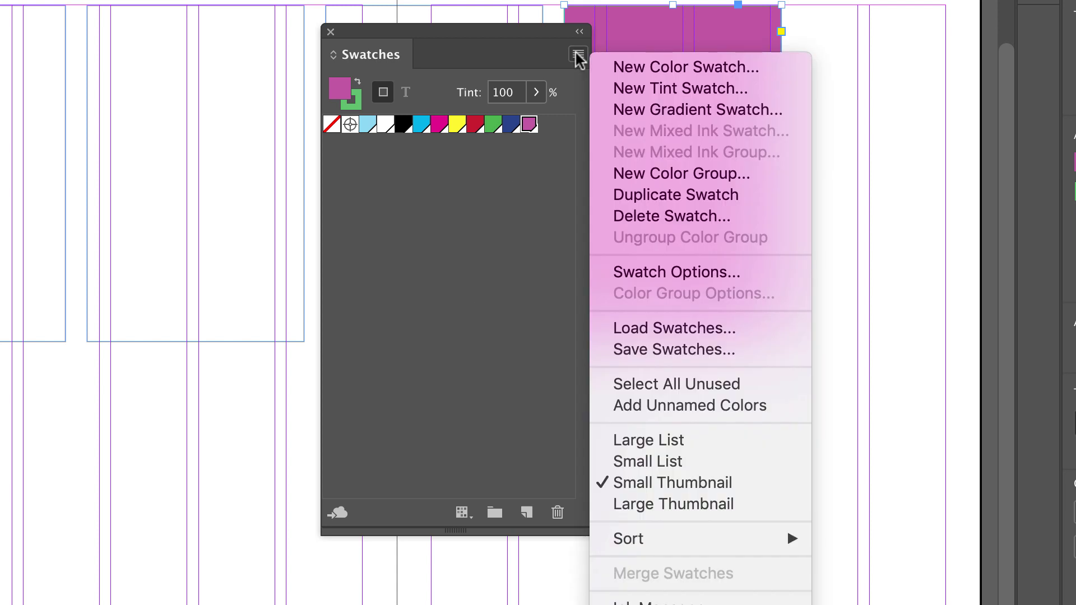
left_click(718, 66)
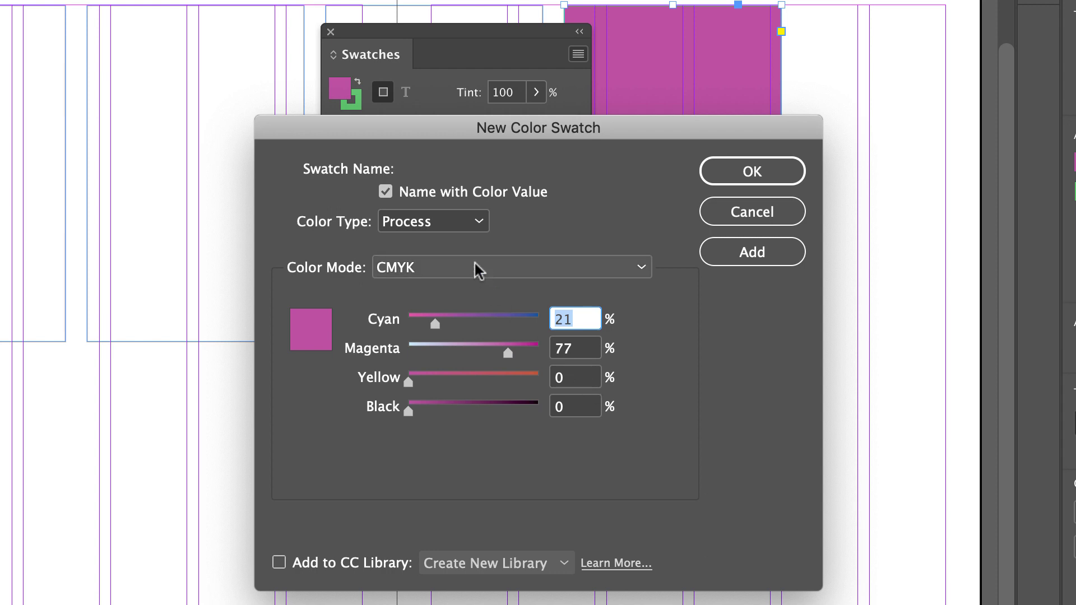
left_click(383, 193)
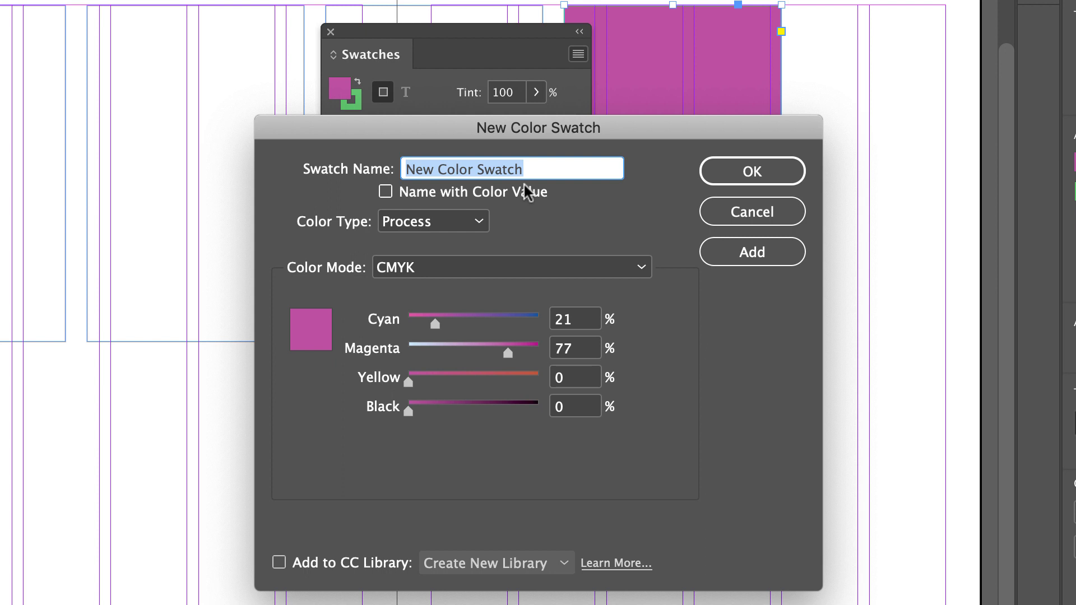
type("light pin")
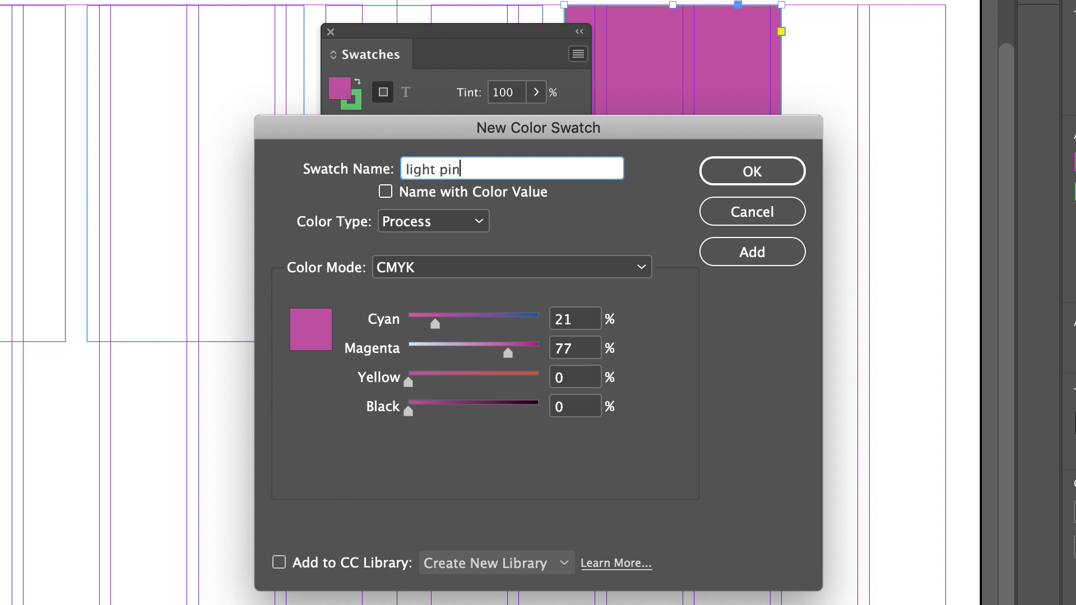
type("k")
- Keep CMYK mode, set Magenta to 26%, and add the light pink swatch
left_click(399, 268)
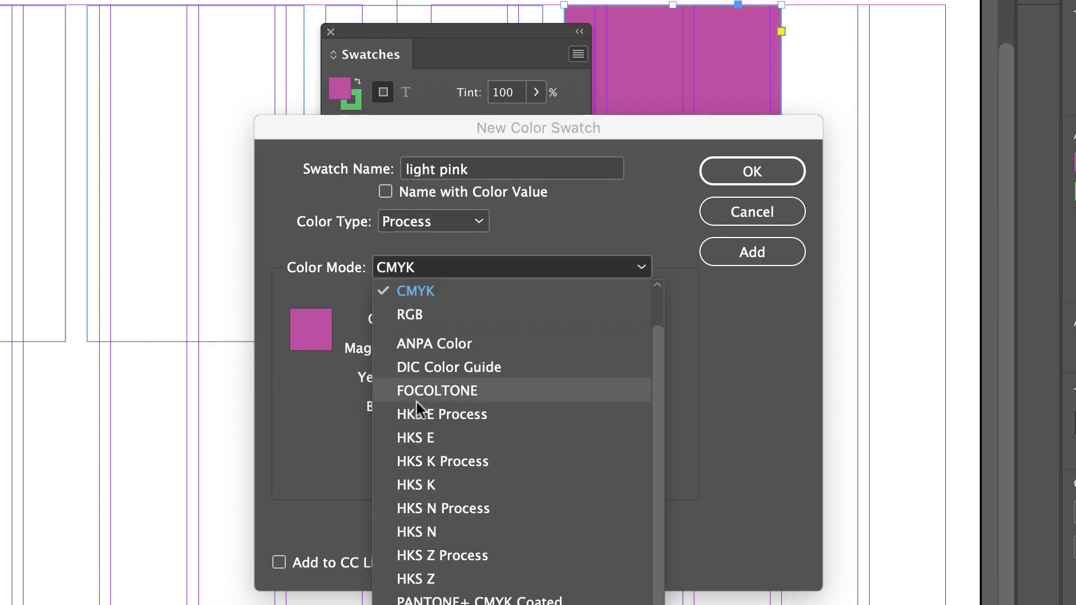
left_click(734, 352)
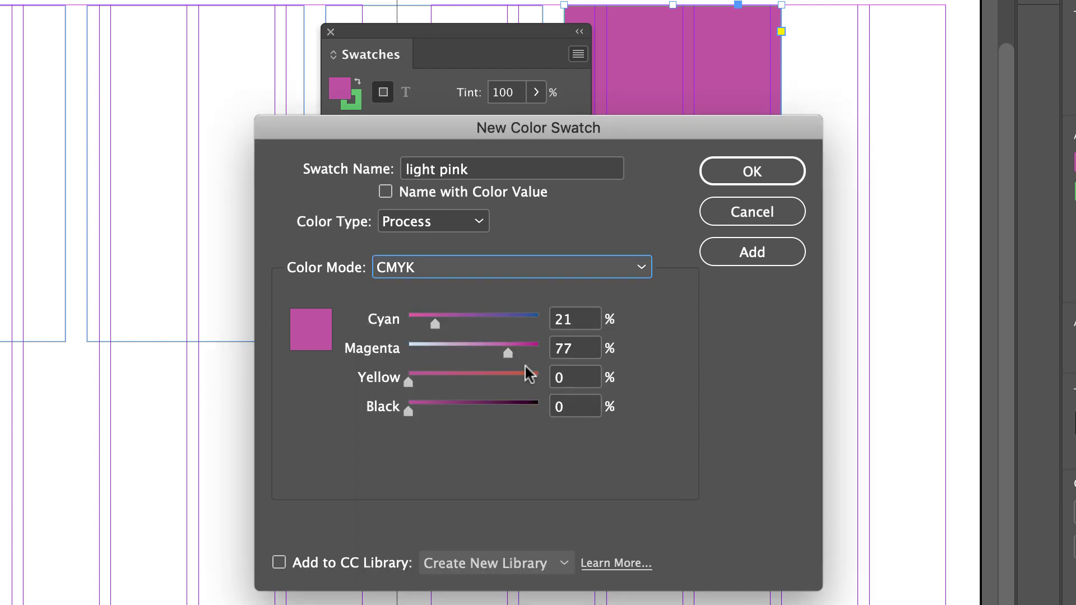
left_click_drag(507, 353, 482, 353)
left_click_drag(435, 323, 405, 318)
left_click_drag(482, 353, 440, 350)
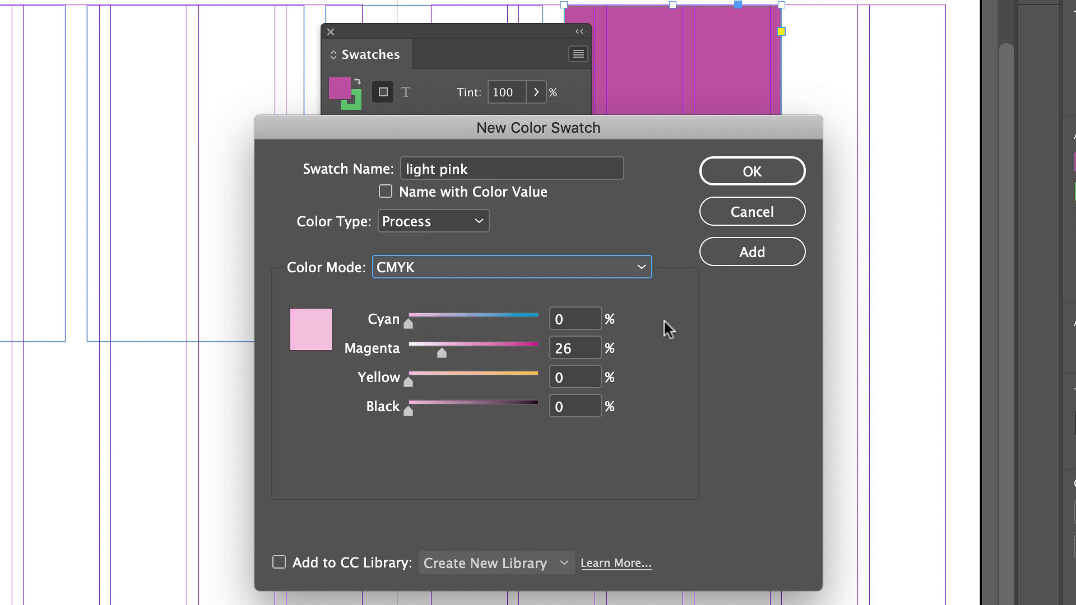
left_click(761, 252)
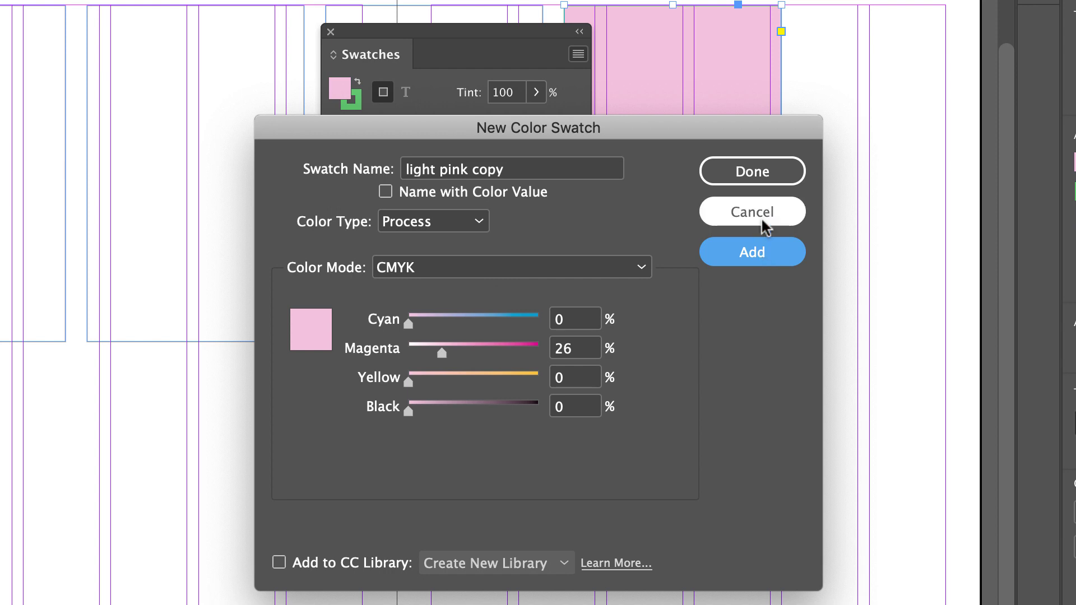
left_click(767, 171)
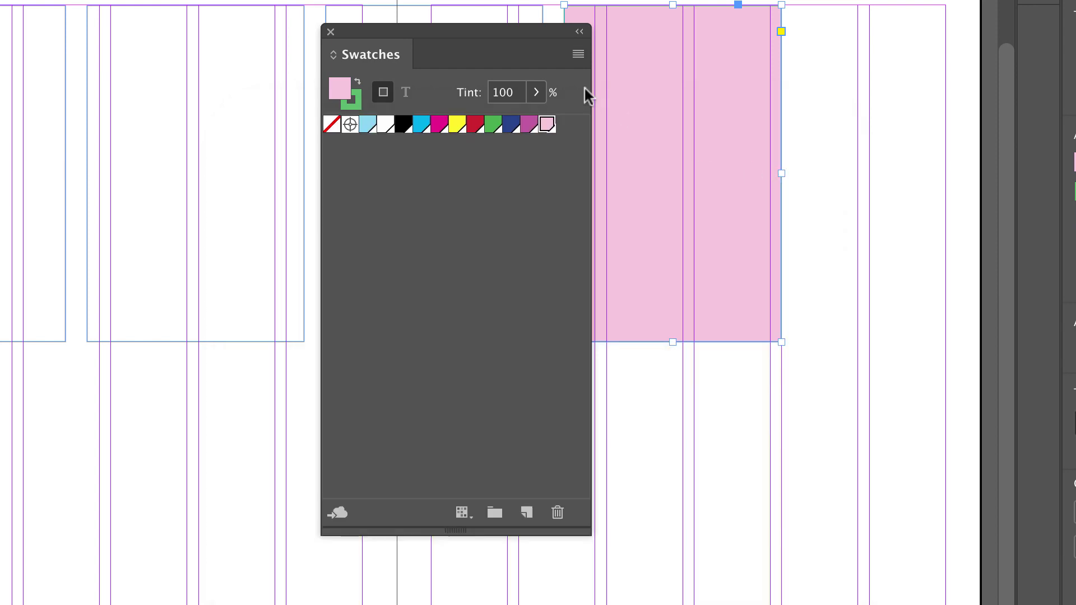
- Fill the frame with the dark blue C=100 M=90 Y=10 K=0 swatch
left_click(577, 56)
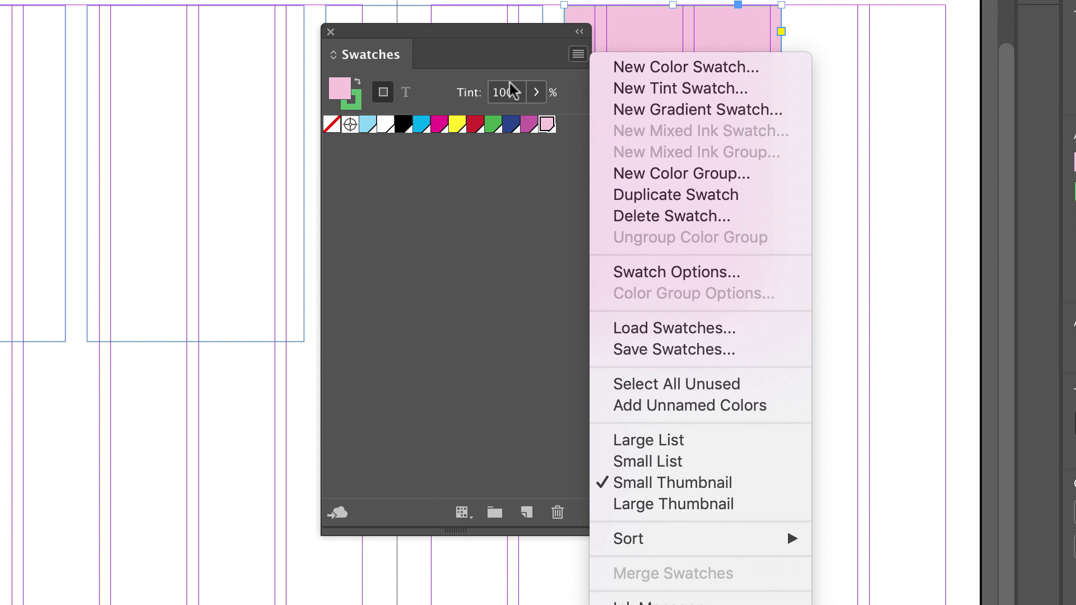
left_click(426, 217)
left_click(510, 124)
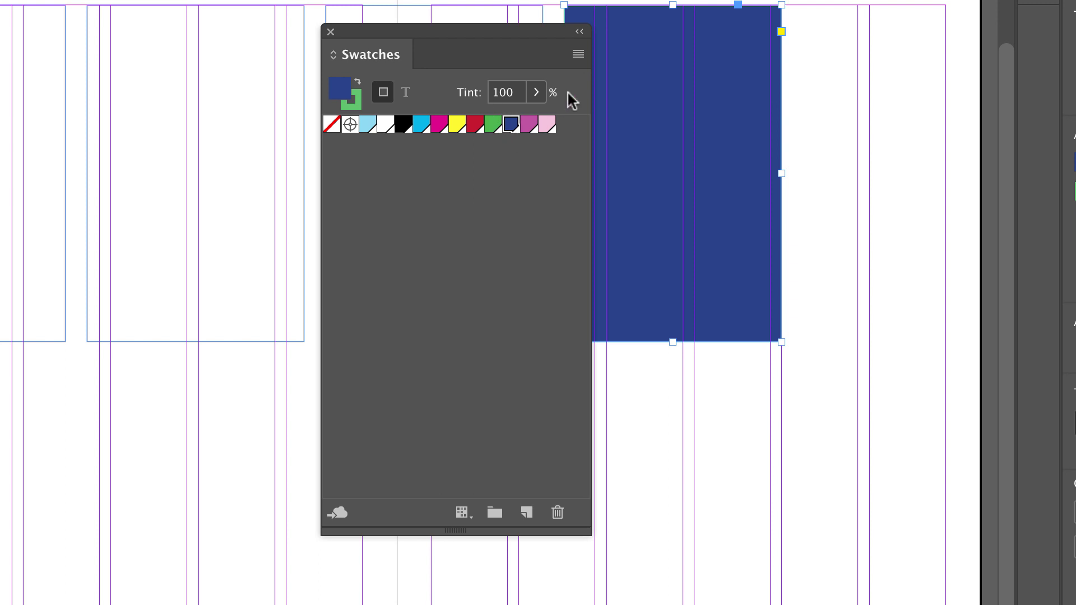
- Add a 27% tint swatch of the dark blue
left_click(578, 55)
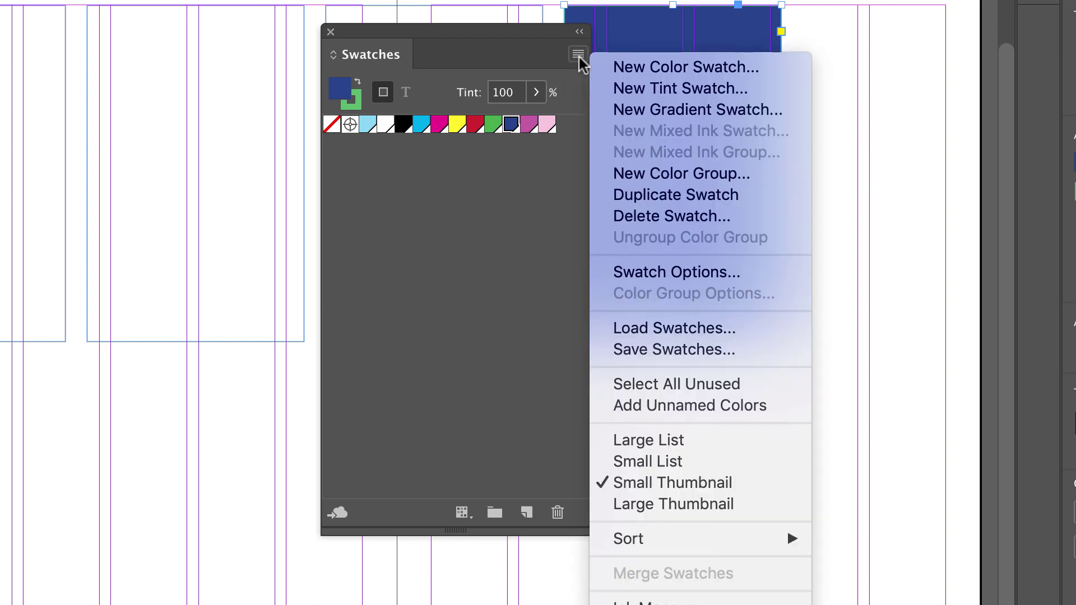
left_click(629, 88)
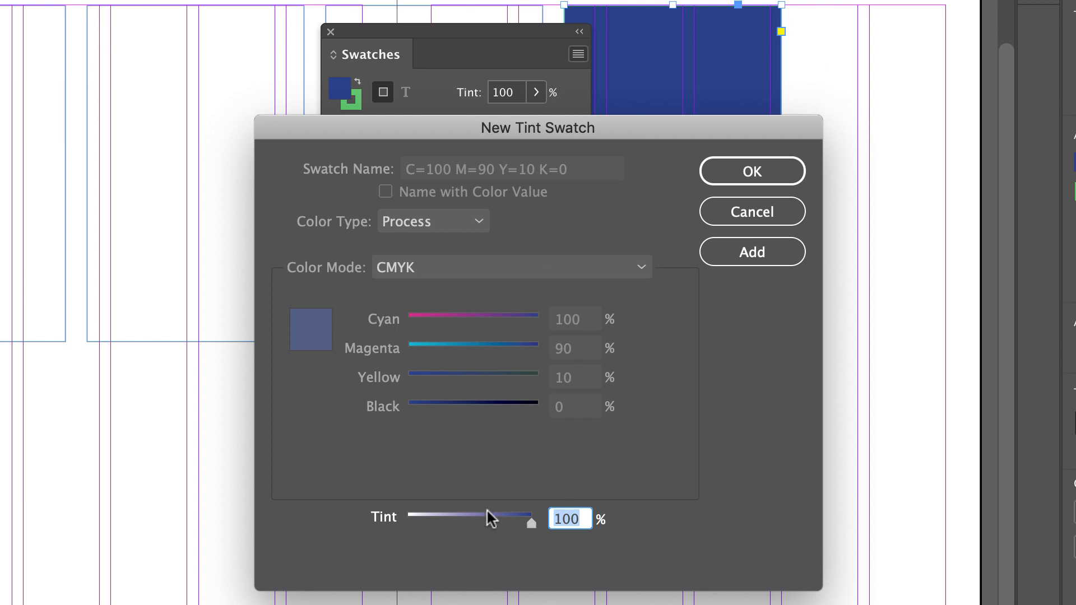
left_click_drag(530, 520, 440, 514)
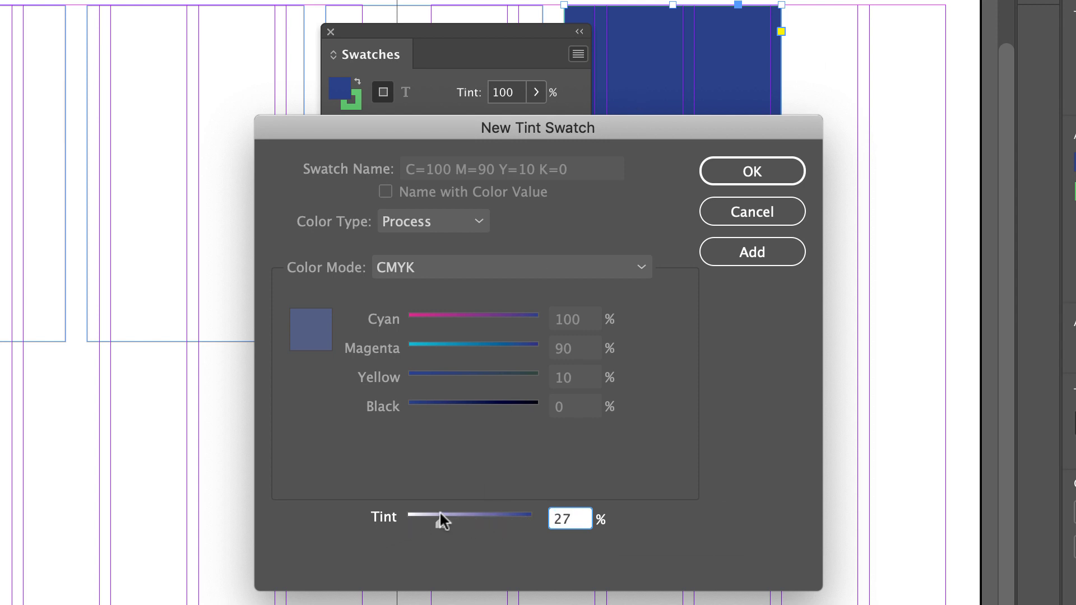
left_click(737, 251)
left_click(752, 172)
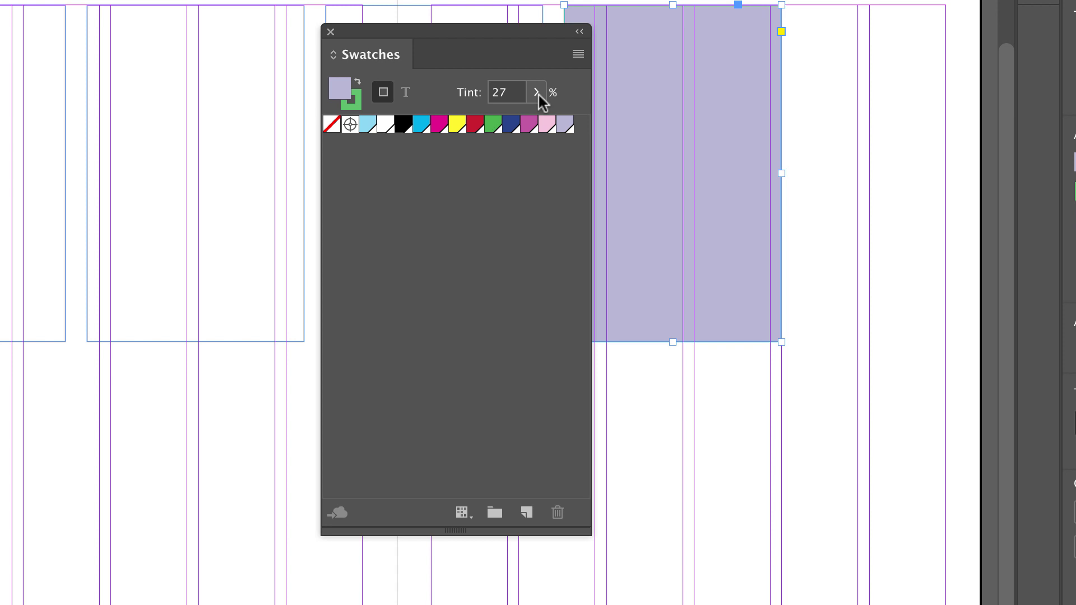
- Start a new linear gradient swatch named 'Gradient 1'
left_click(579, 53)
left_click(697, 108)
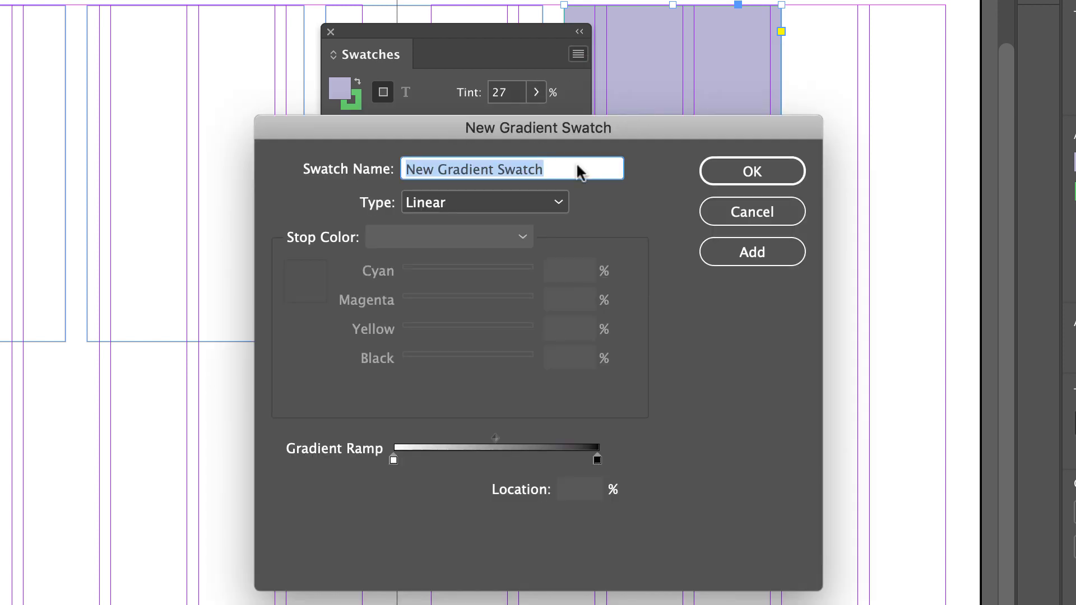
type("Gradient 1")
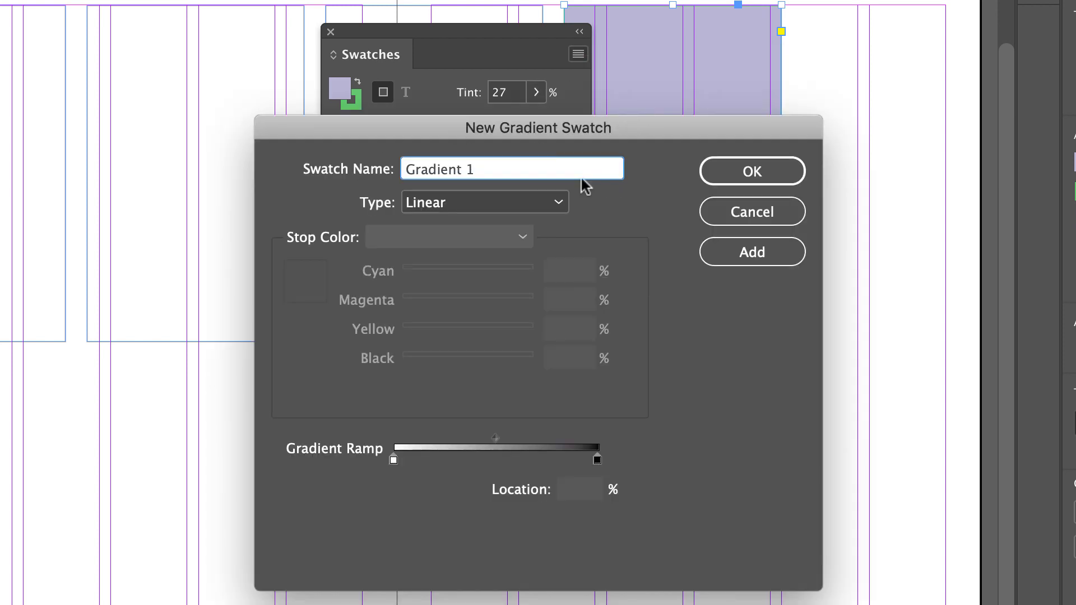
left_click(493, 202)
left_click(493, 205)
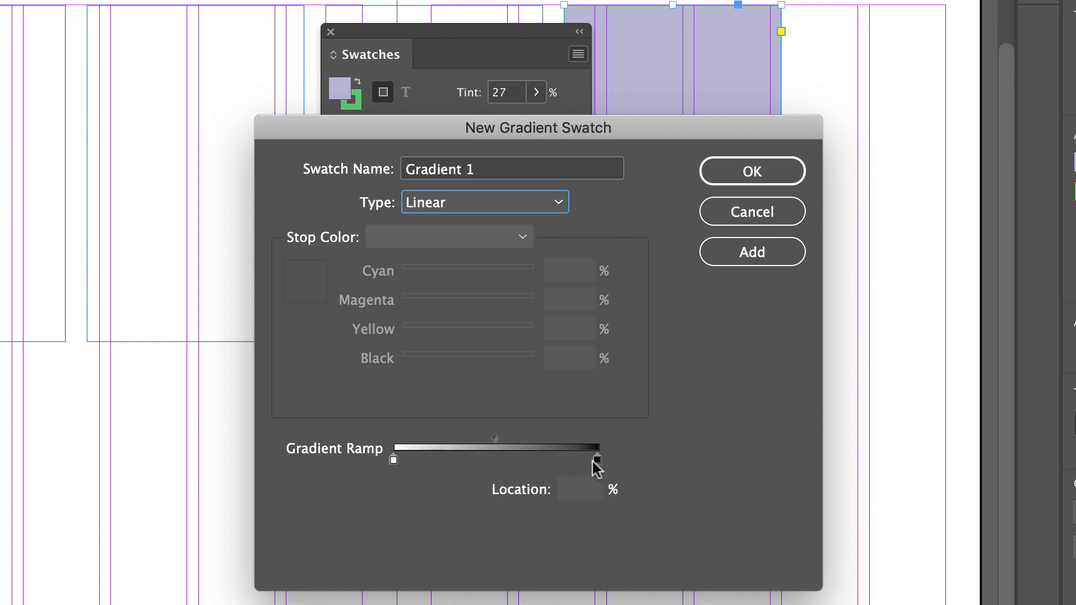
- Set the gradient's starting stop to the light pink swatch
left_click(393, 461)
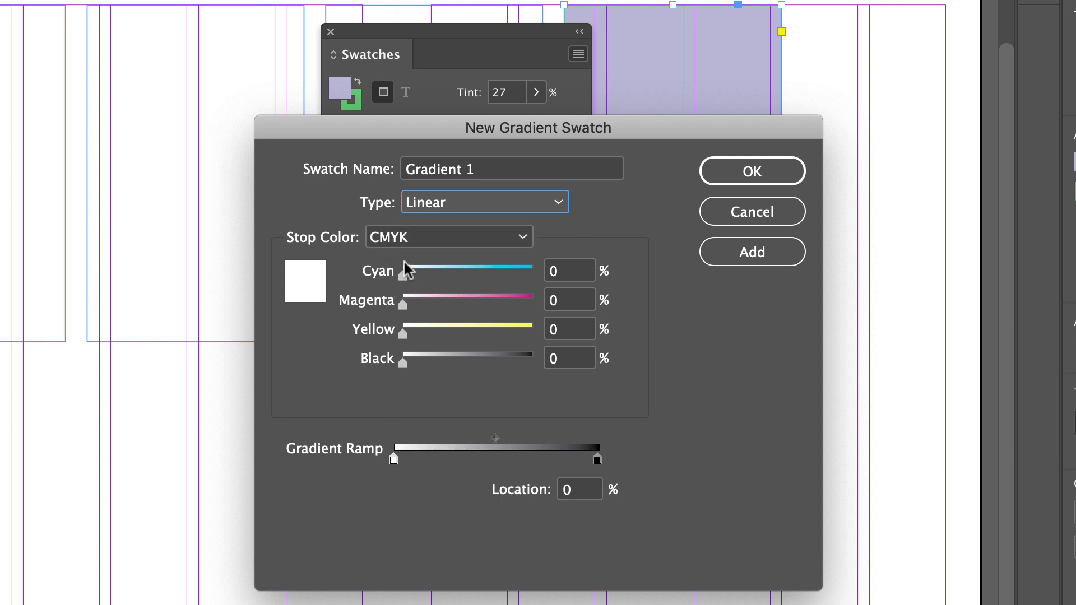
left_click(408, 237)
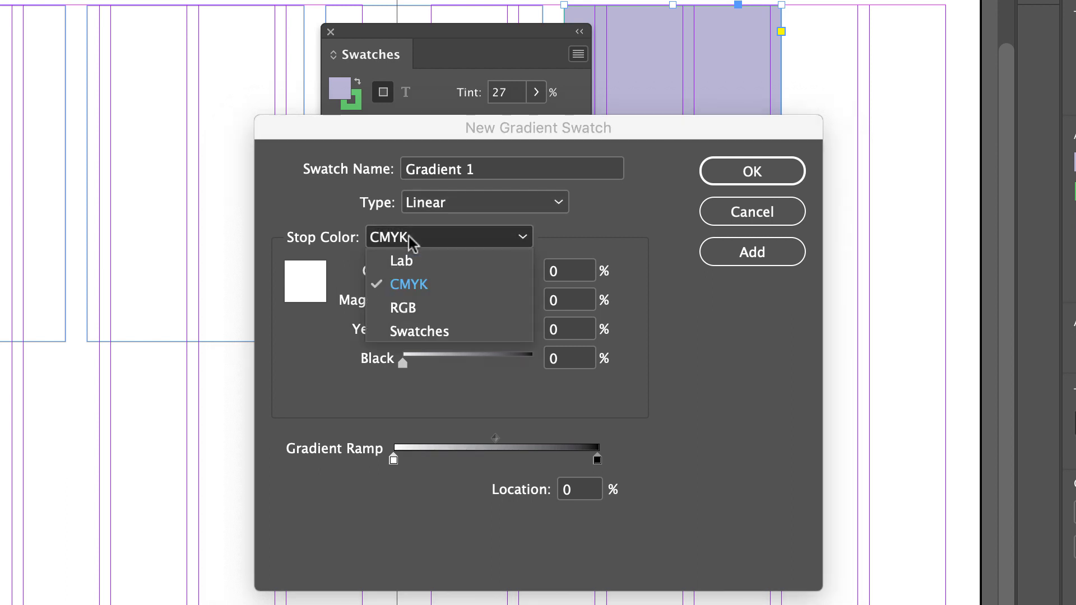
left_click(421, 330)
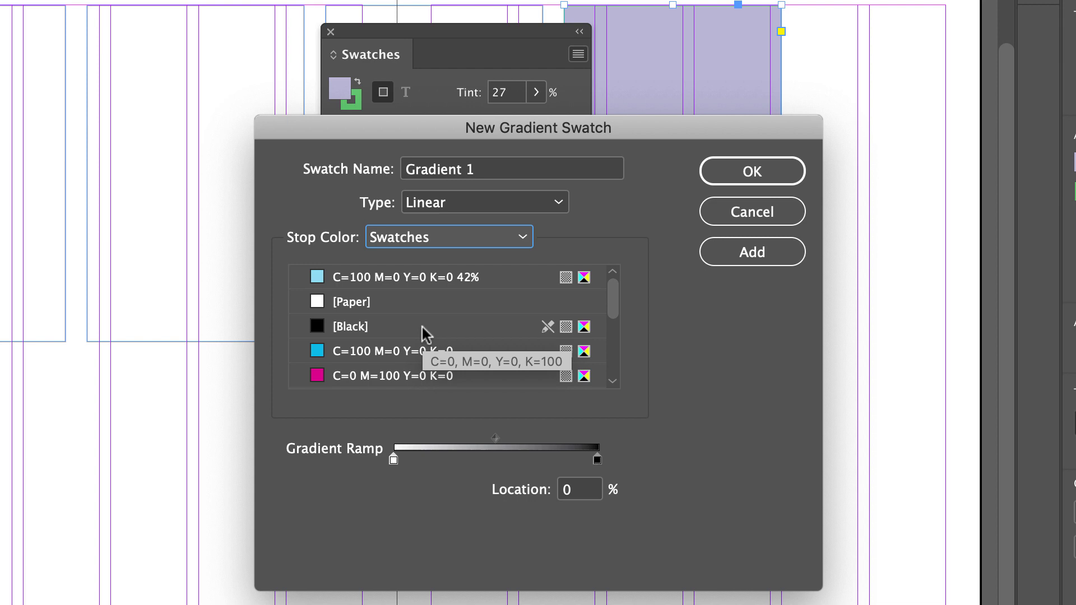
scroll(421, 324, "down", 3)
scroll(421, 325, "down", 4)
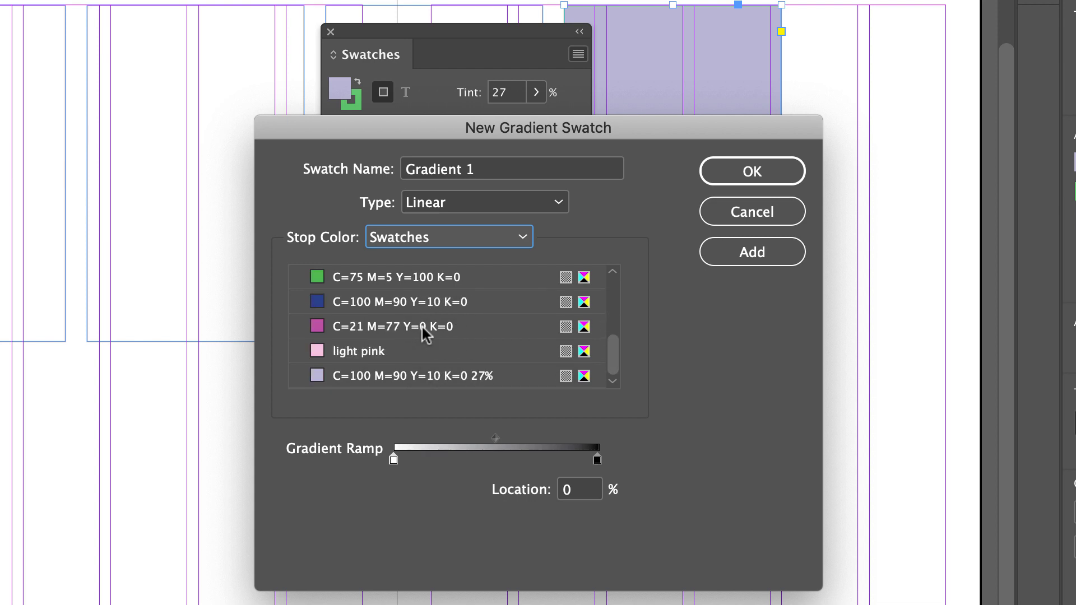
left_click(341, 353)
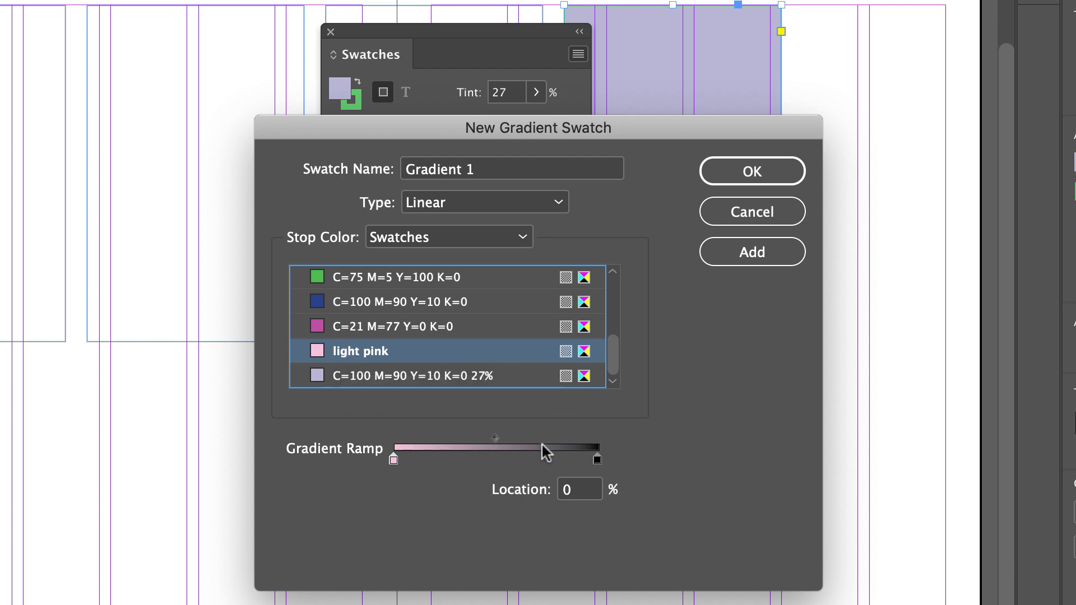
- Set the end stop to CMYK 0/74/66/4 red and add the gradient swatch
left_click(597, 459)
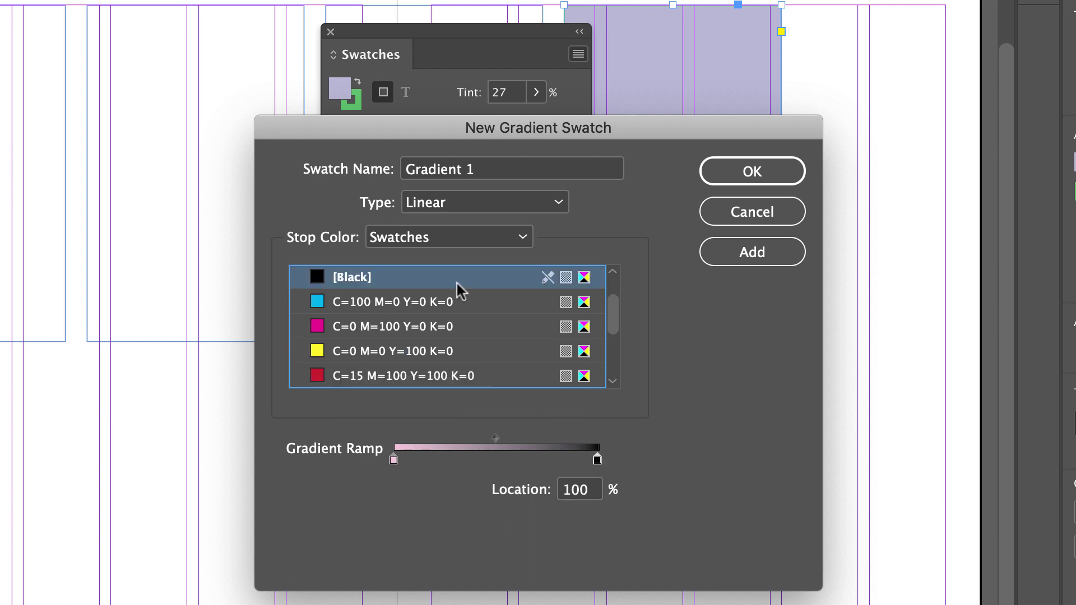
left_click(456, 235)
left_click(433, 284)
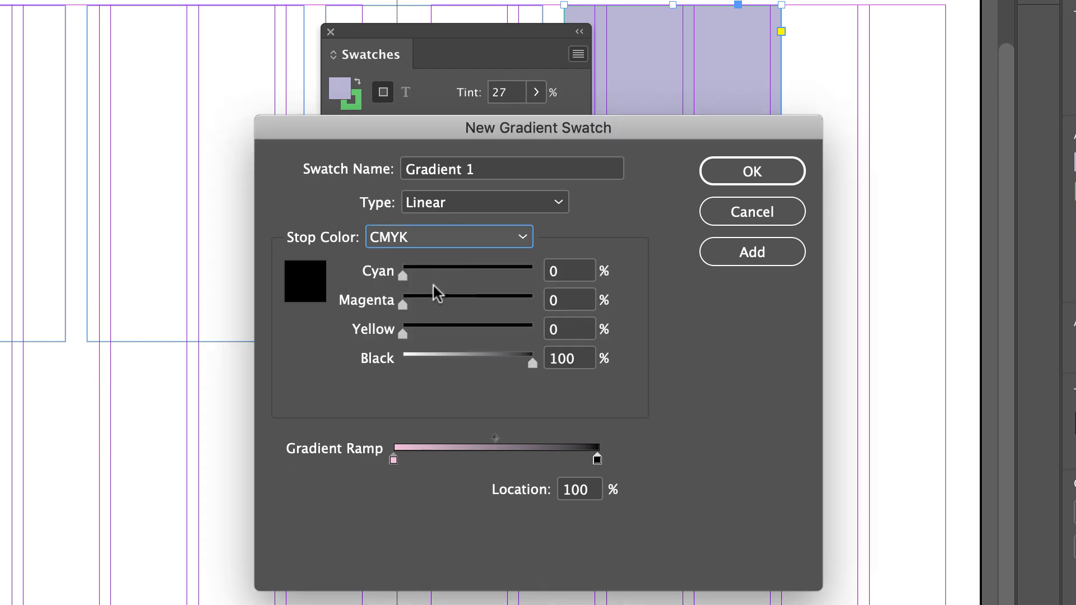
left_click_drag(532, 362, 487, 331)
left_click_drag(402, 305, 501, 302)
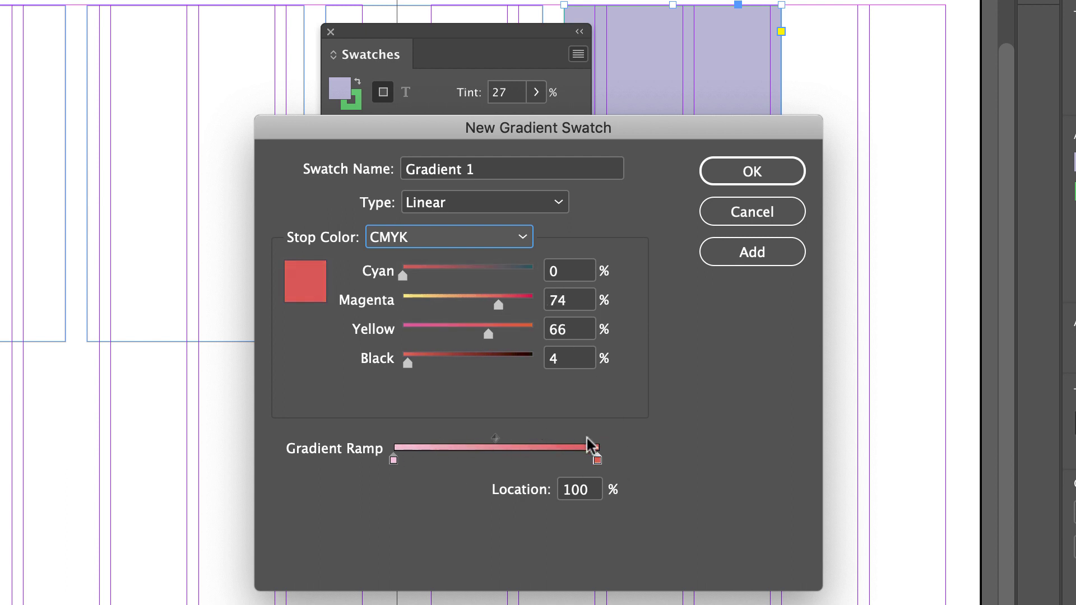
left_click(764, 249)
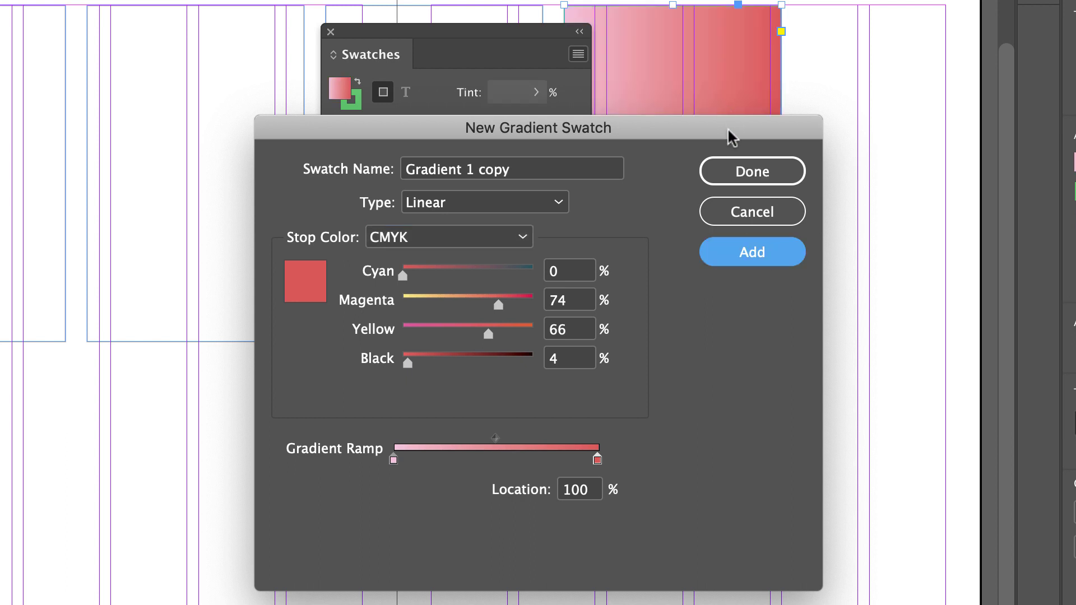
left_click(751, 171)
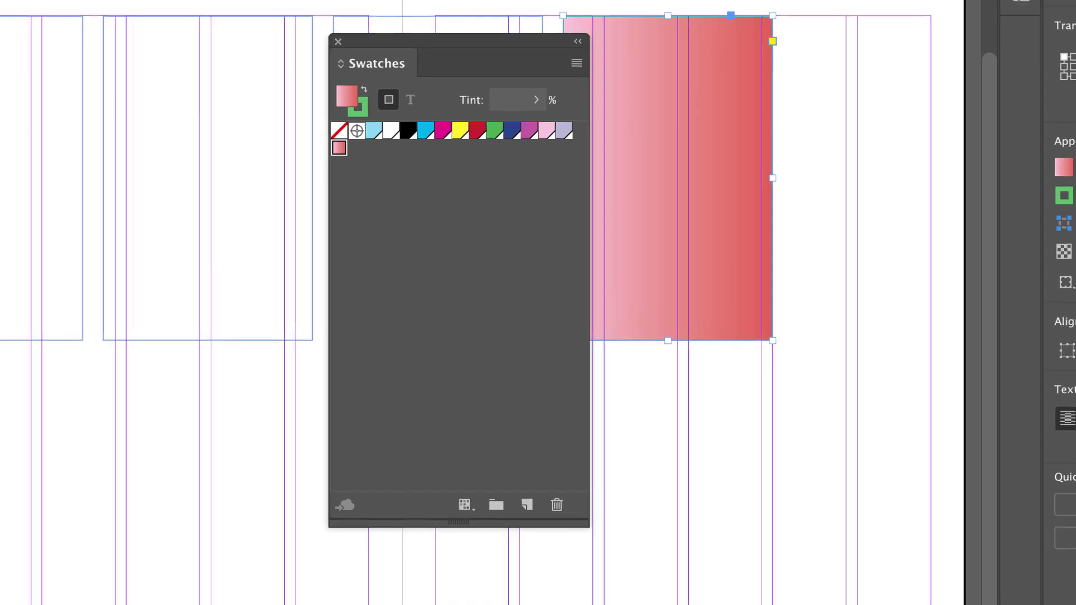
- Mix a C=86 M=24 Y=58 K=0 green fill in the CMYK Color panel and save it as a swatch
left_click(387, 8)
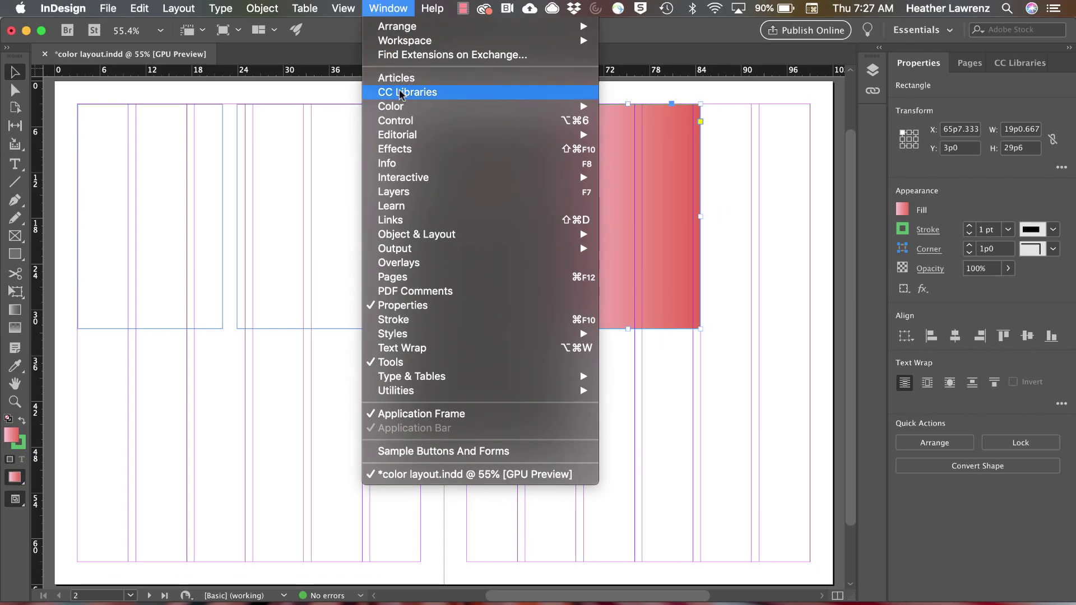
mouse_move(395, 106)
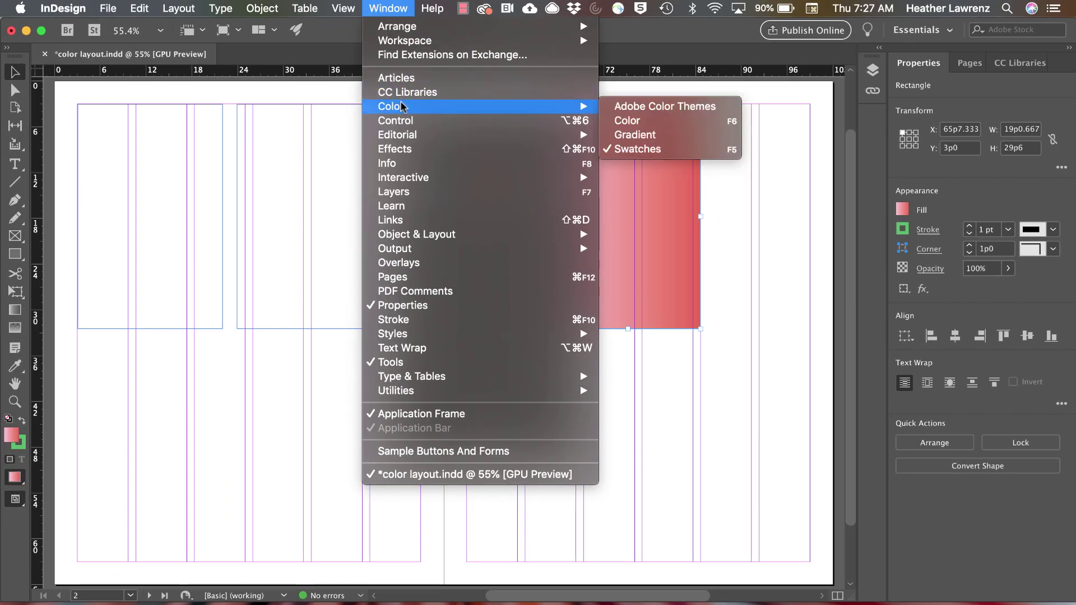
left_click(644, 123)
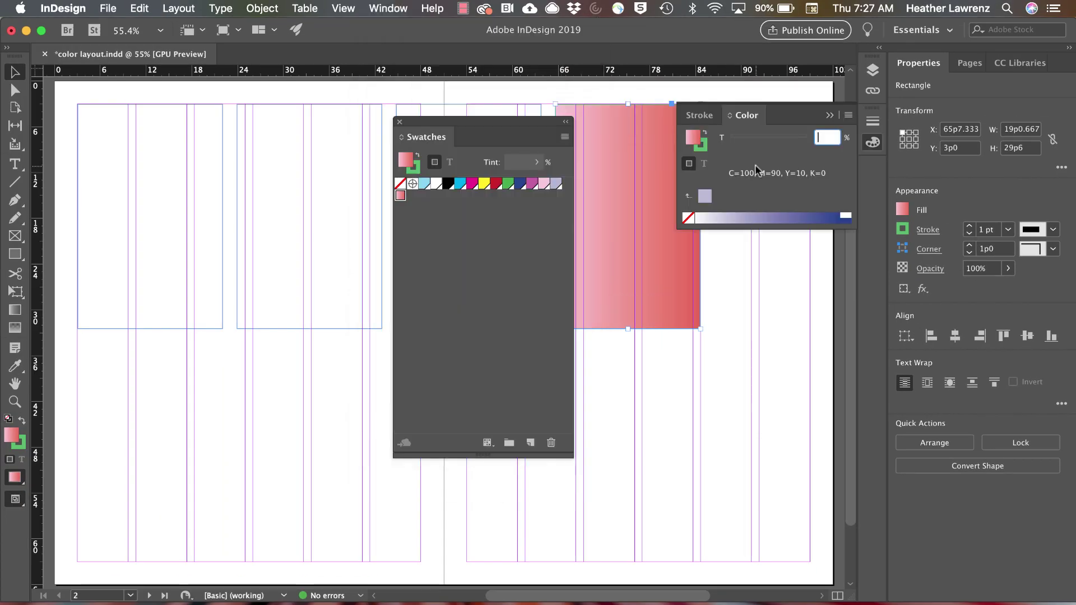
left_click(848, 115)
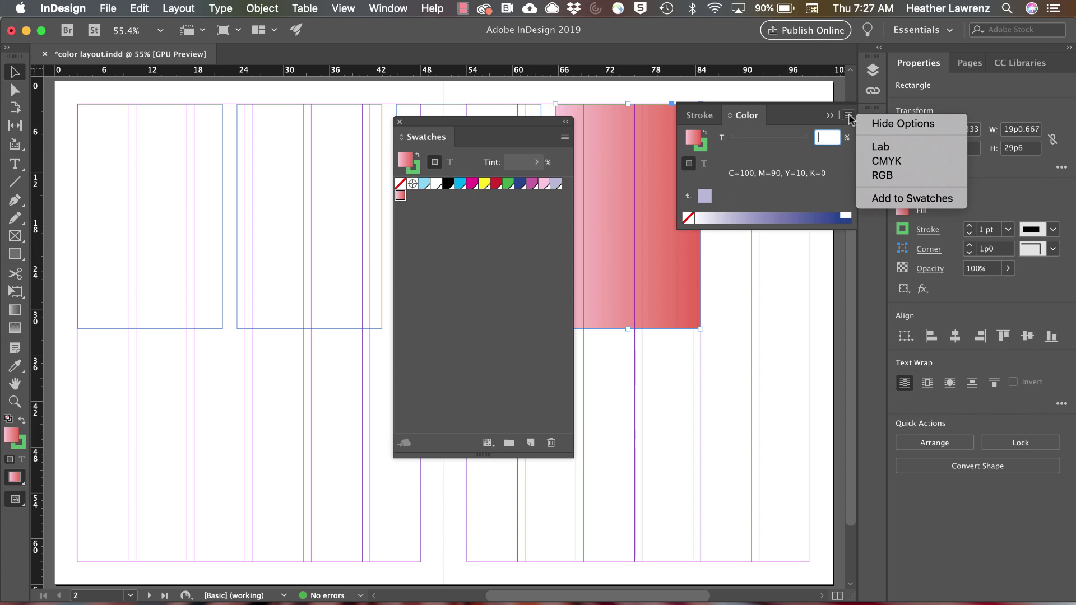
left_click(906, 167)
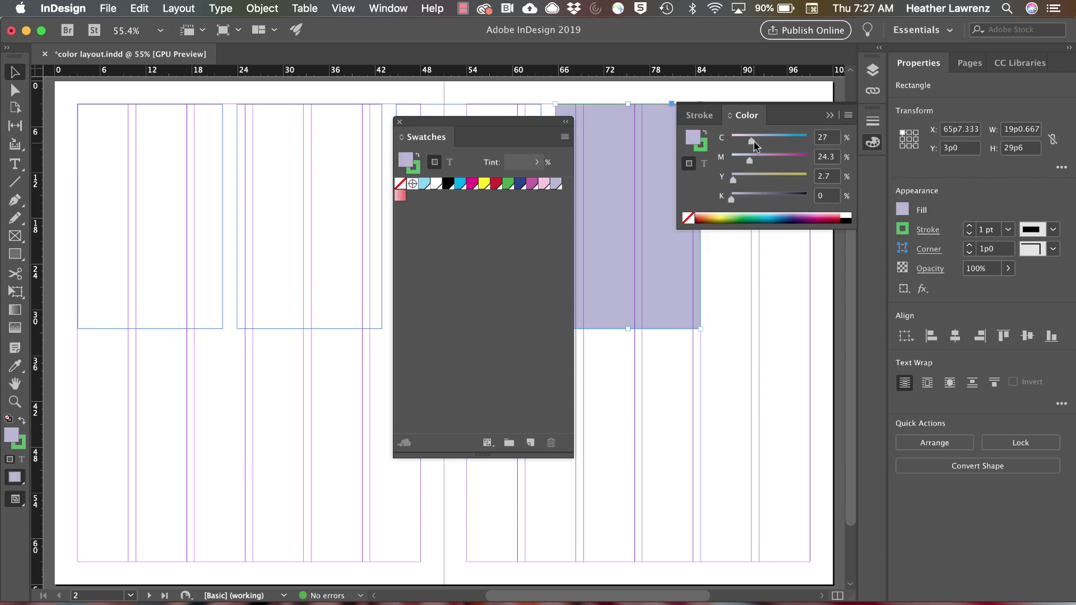
left_click_drag(752, 142, 795, 142)
left_click_drag(732, 179, 774, 179)
left_click_drag(693, 138, 513, 252)
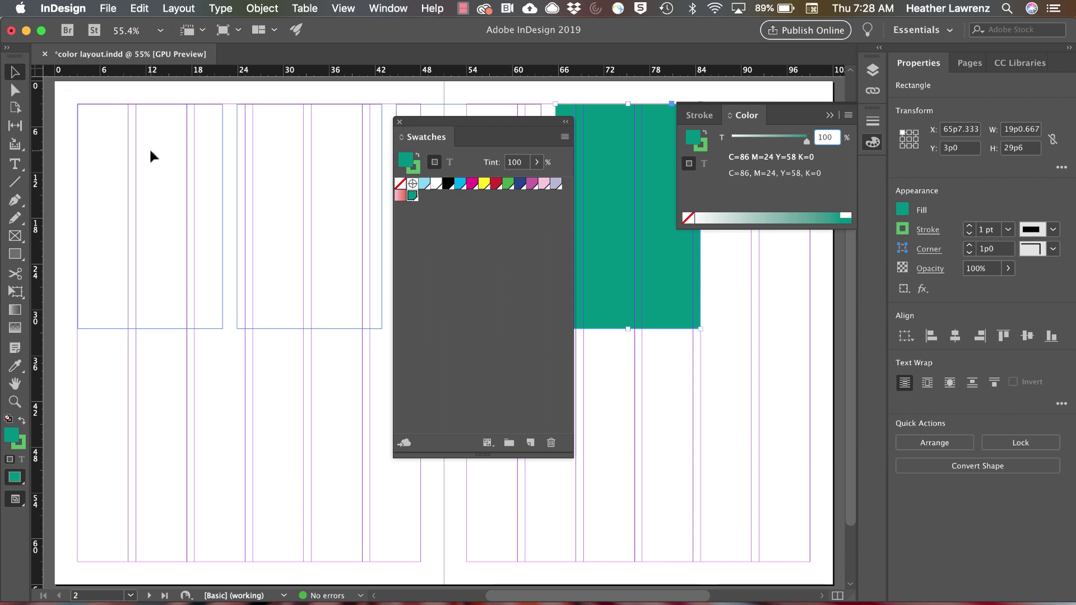
- Place the street photo in the rectangle and sample the car's teal with the Eyedropper
key("super+d")
key("Return")
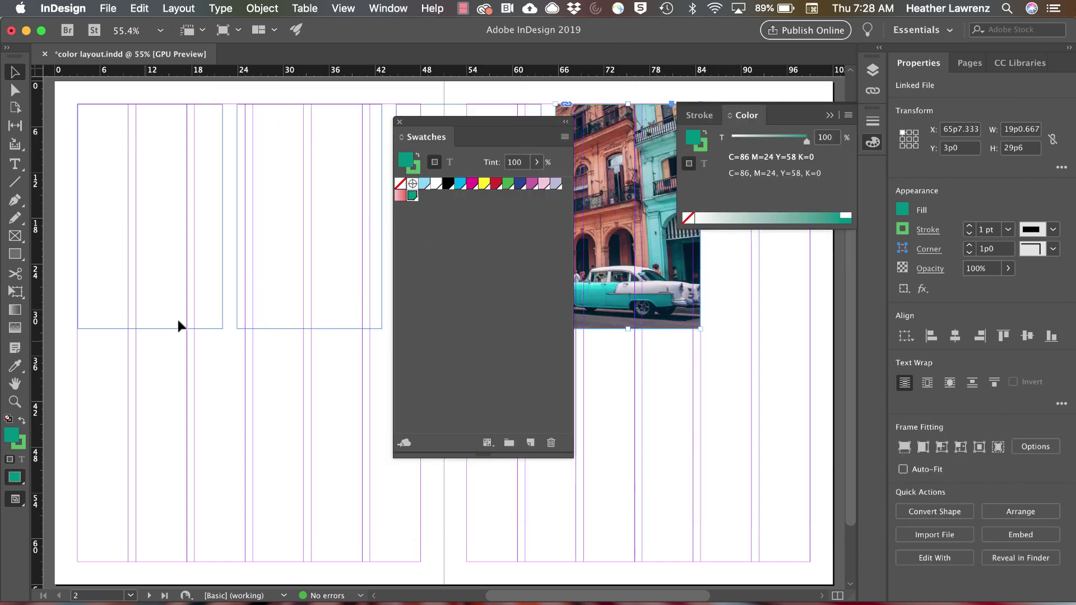
left_click(16, 367)
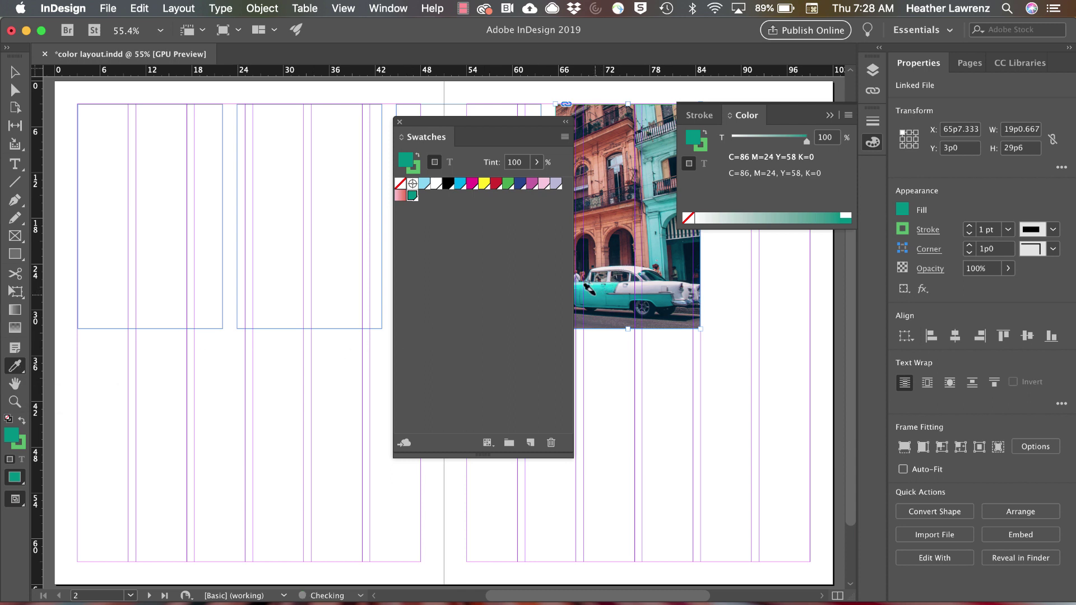
left_click(586, 294)
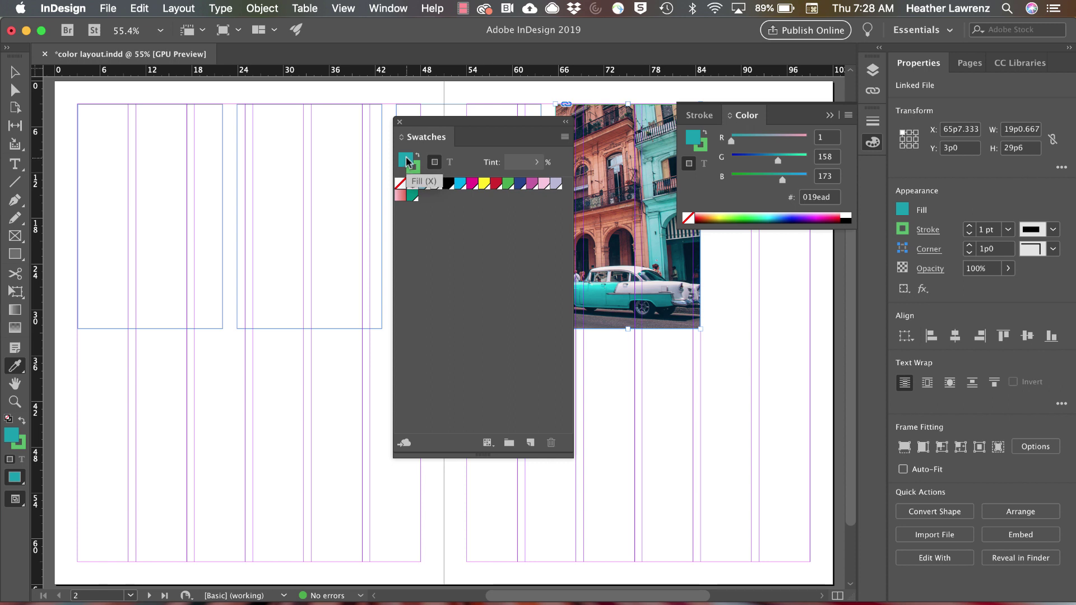
- Save the sampled R=1 G=158 B=173 teal as a swatch, then sample rust b56244 from the building
left_click(433, 195)
left_click_drag(436, 200, 436, 200)
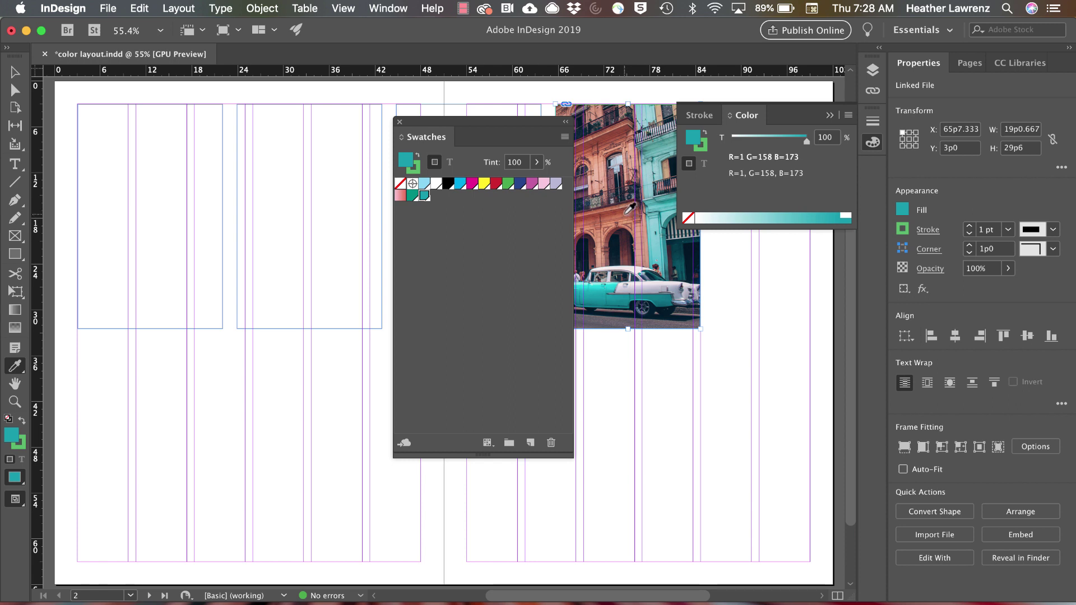
left_click(616, 207)
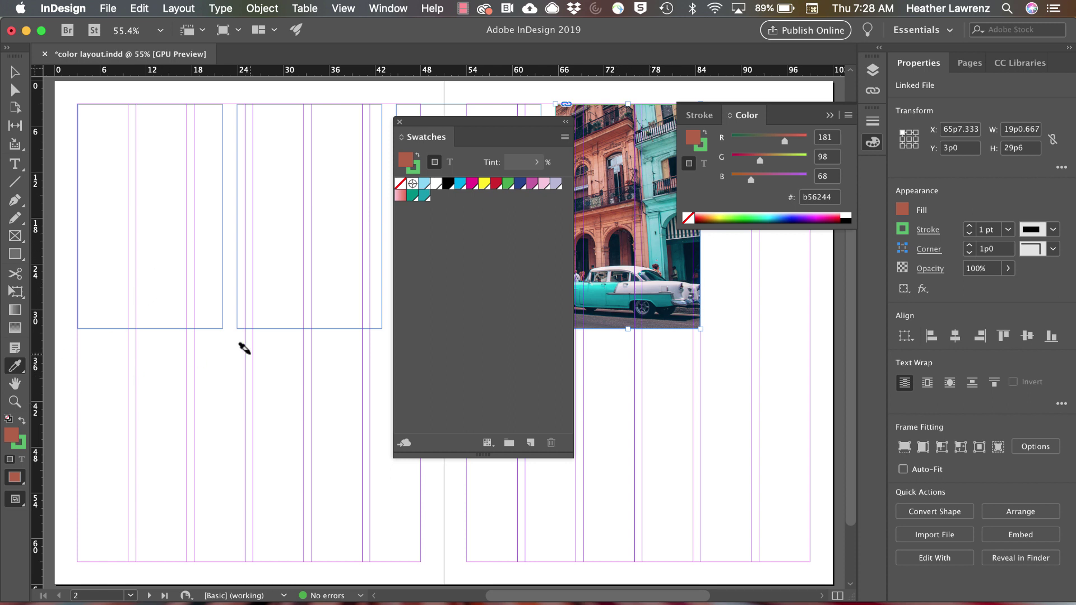
- Zoom in on the facade, sample its R=227 G=154 B=119 salmon tone, and save it as a swatch
key("z")
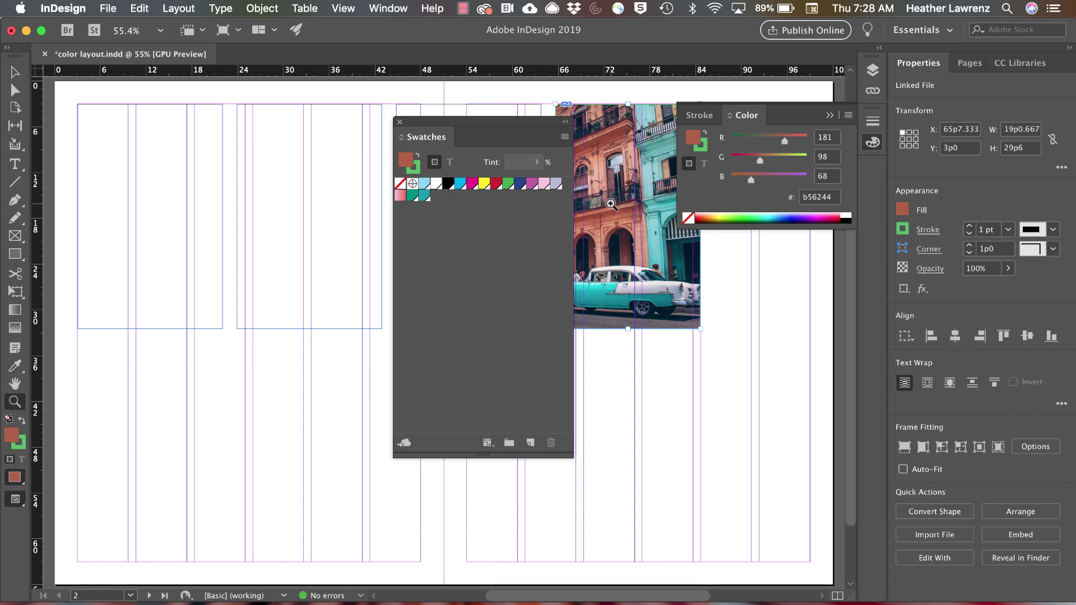
left_click_drag(615, 205, 829, 594)
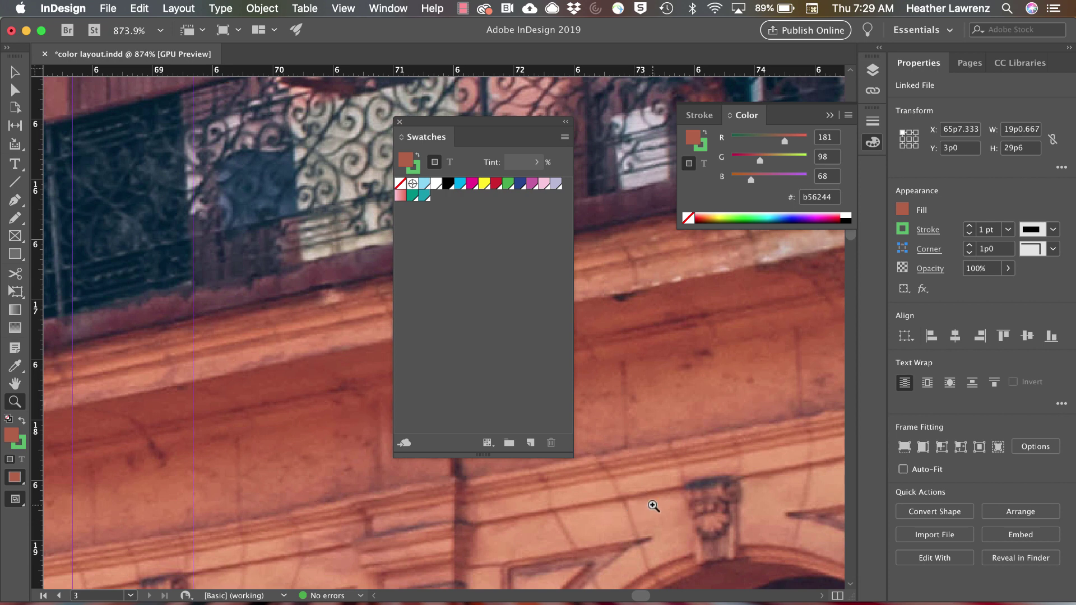
key("i")
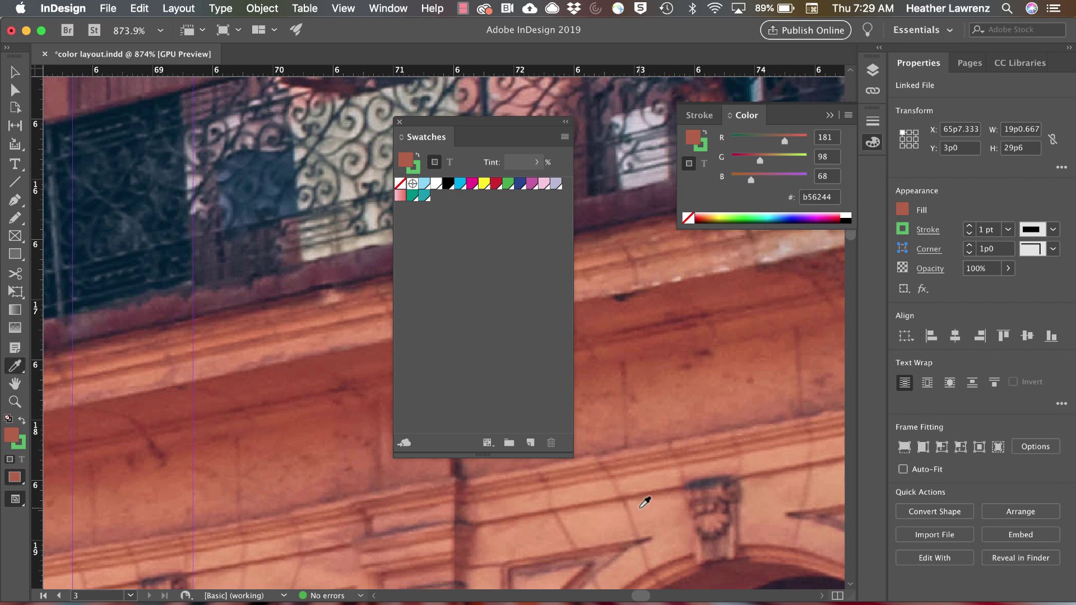
left_click(633, 506)
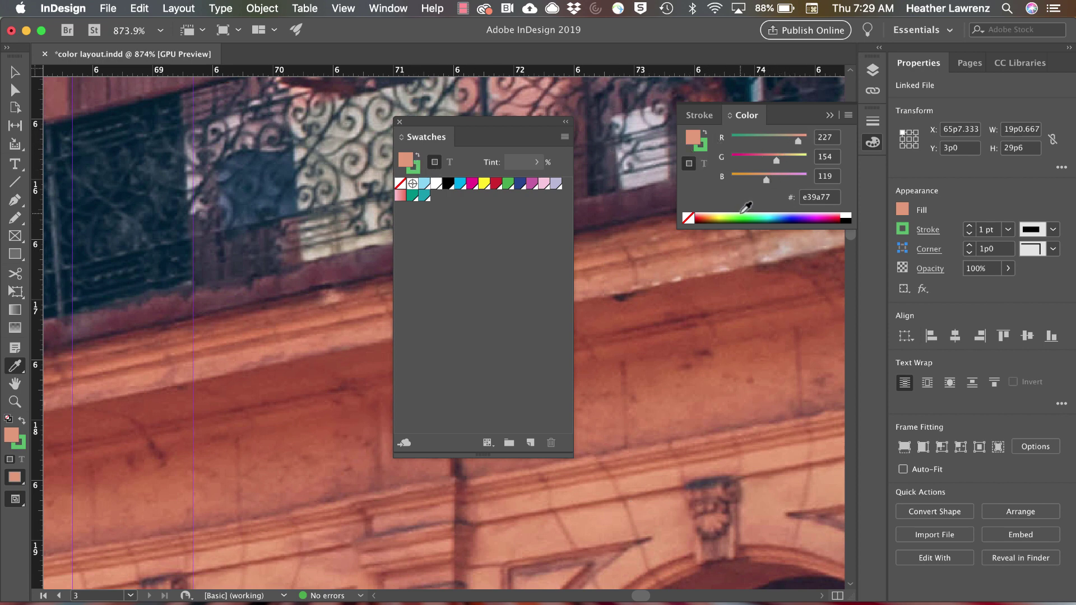
left_click_drag(407, 164, 448, 196)
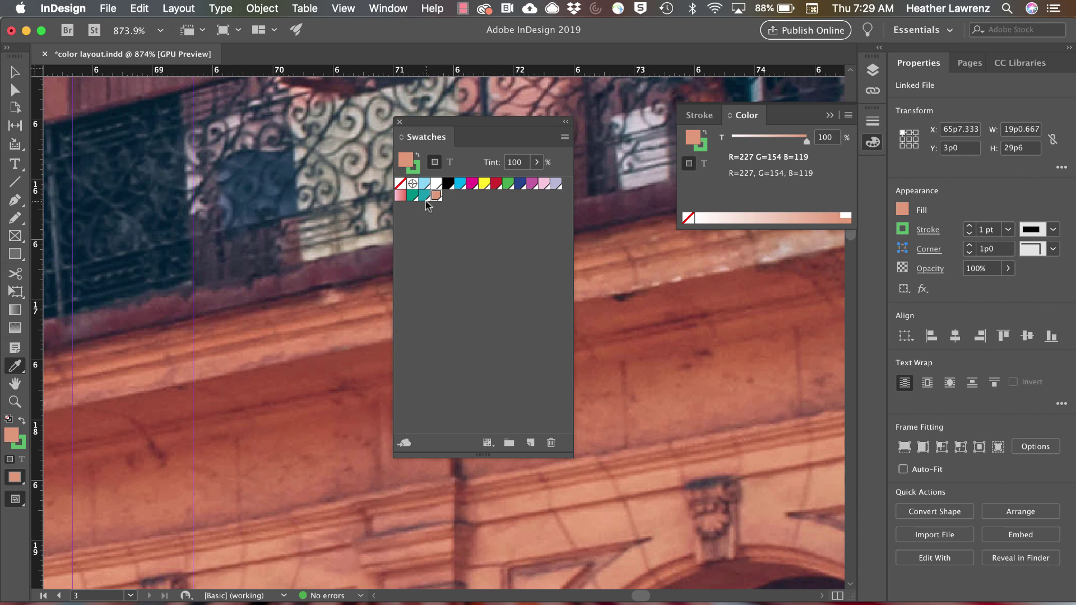
key("super+0")
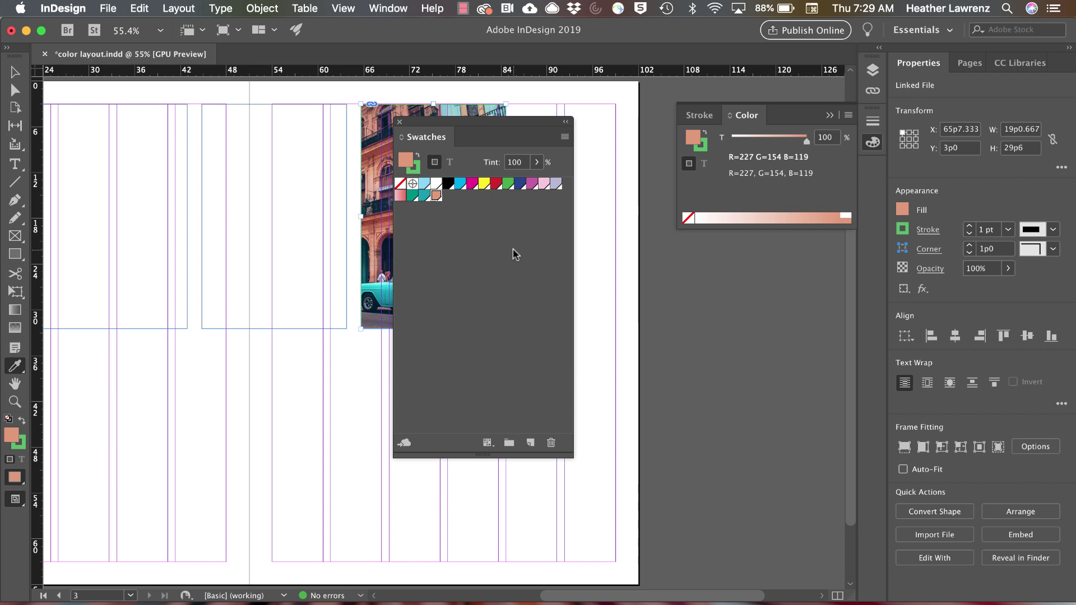
- Start a new colour swatch from the salmon fill and switch its colour mode to CMYK
left_click(564, 137)
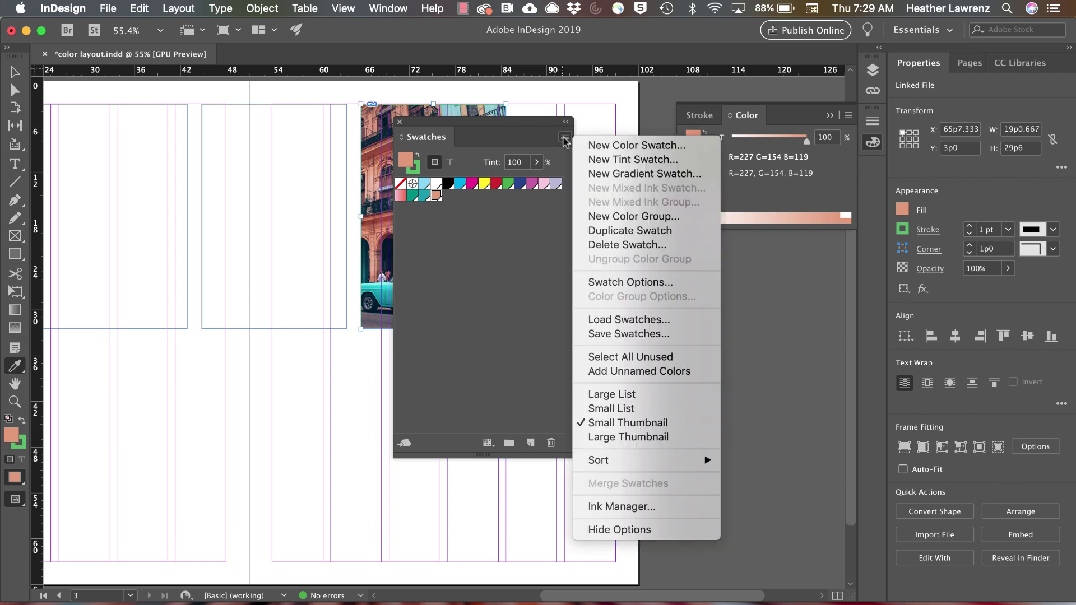
left_click(610, 152)
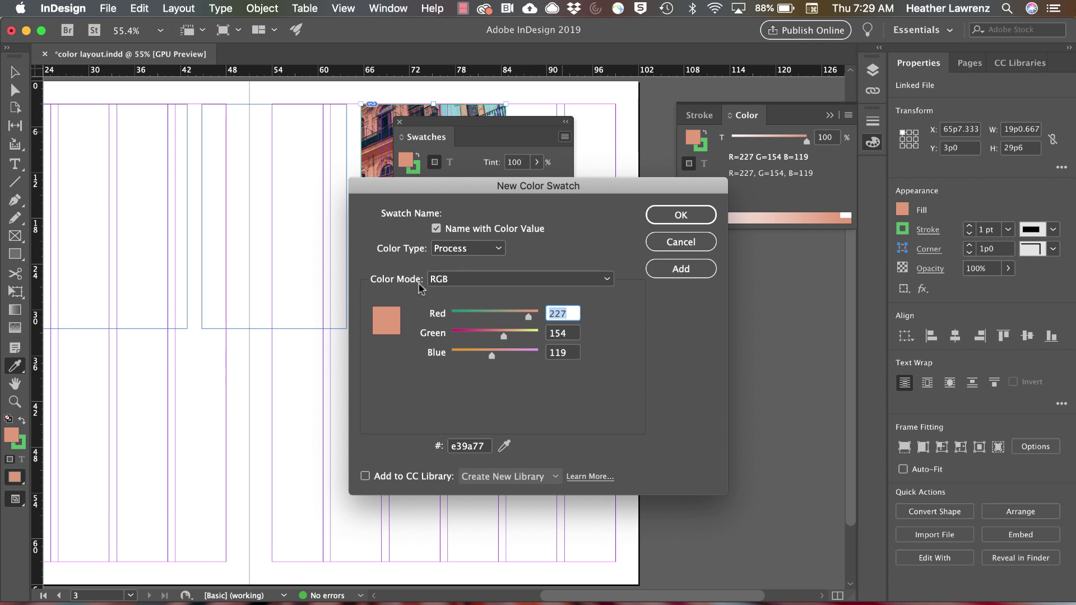
left_click(448, 283)
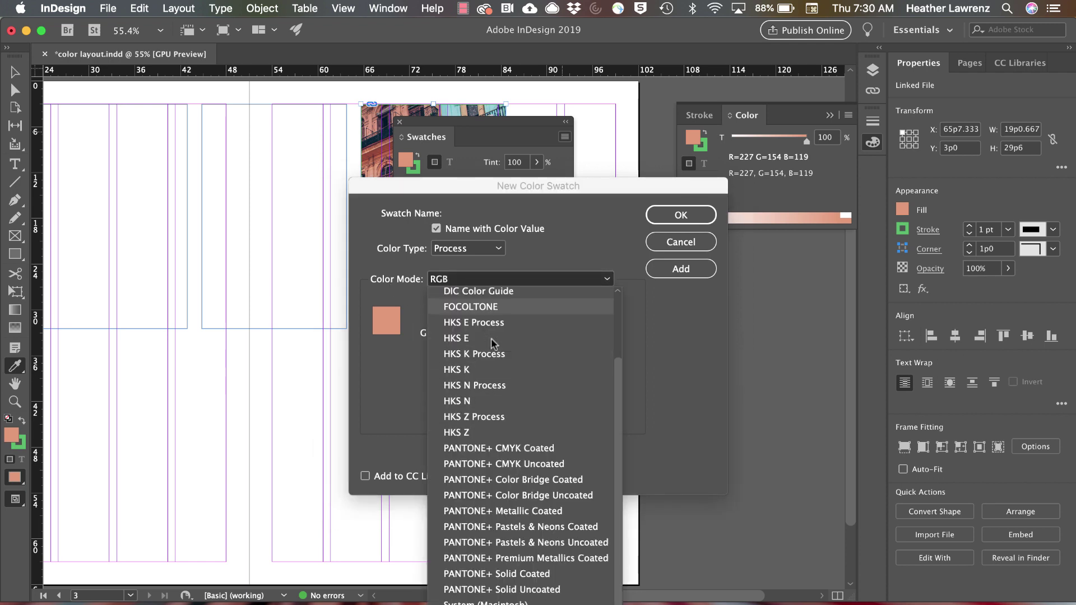
scroll(492, 341, "down", 2)
scroll(493, 343, "up", 5)
left_click(487, 326)
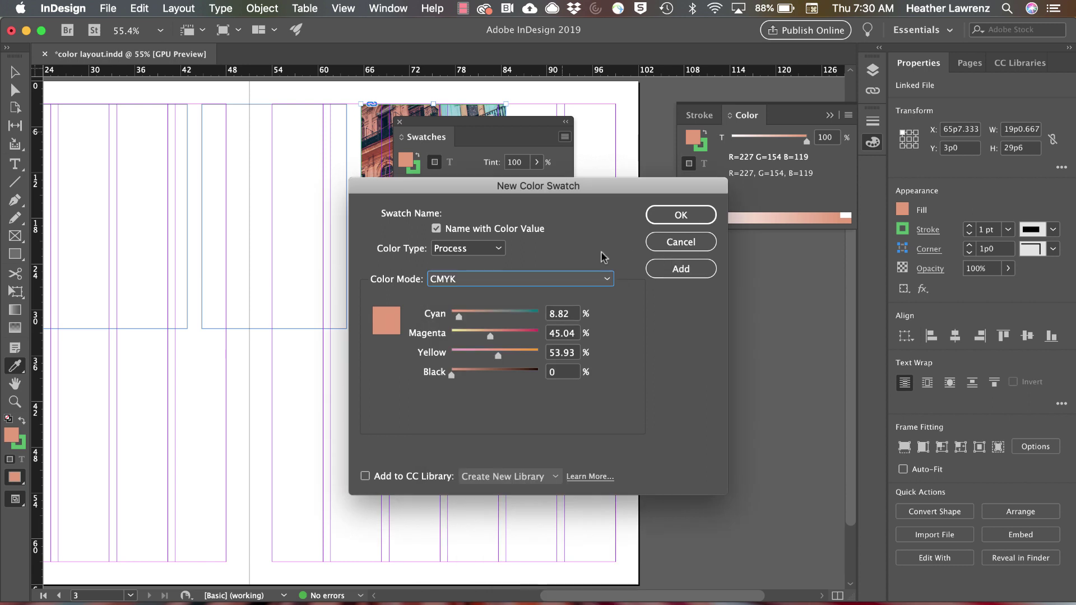
- Browse the colour libraries listed in the Color Mode dropdown
left_click(542, 280)
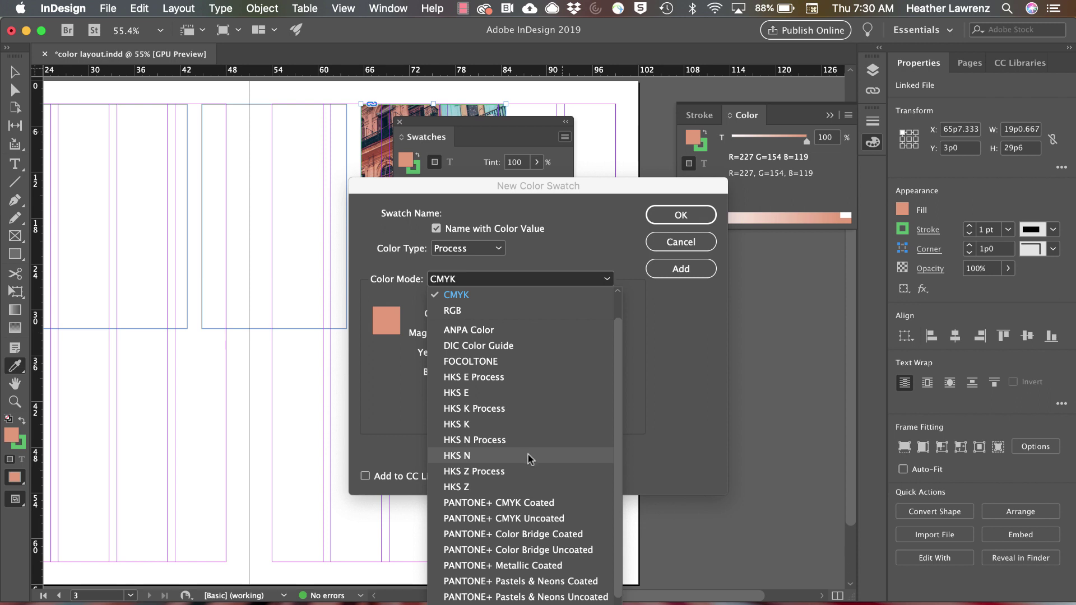
scroll(529, 486, "down", 5)
scroll(528, 486, "up", 2)
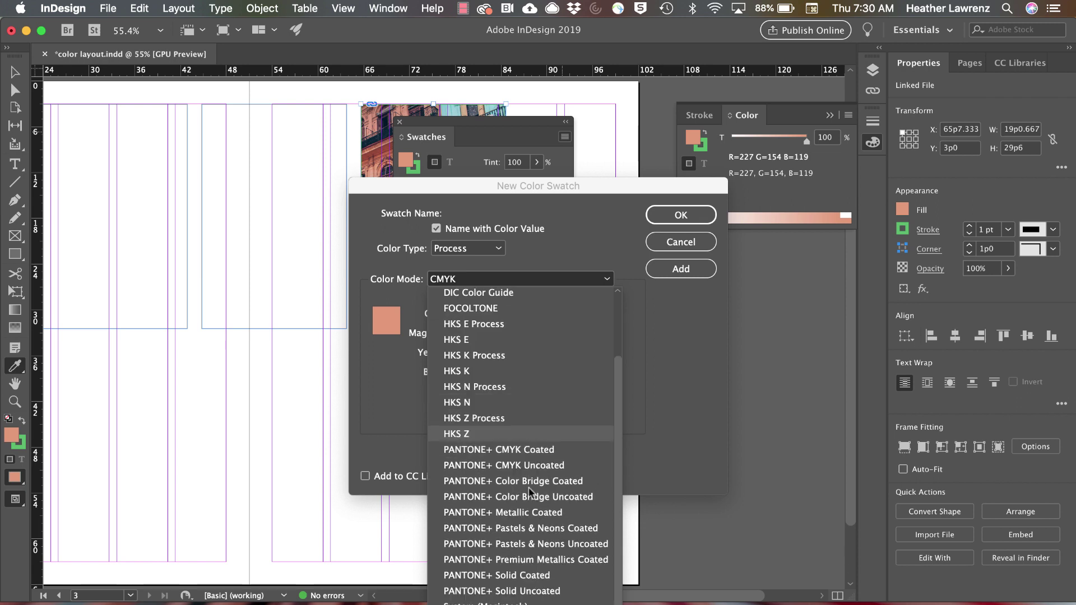
- Load the PANTONE+ Solid Coated library and pick PANTONE Red 032 C as the swatch colour
left_click(514, 576)
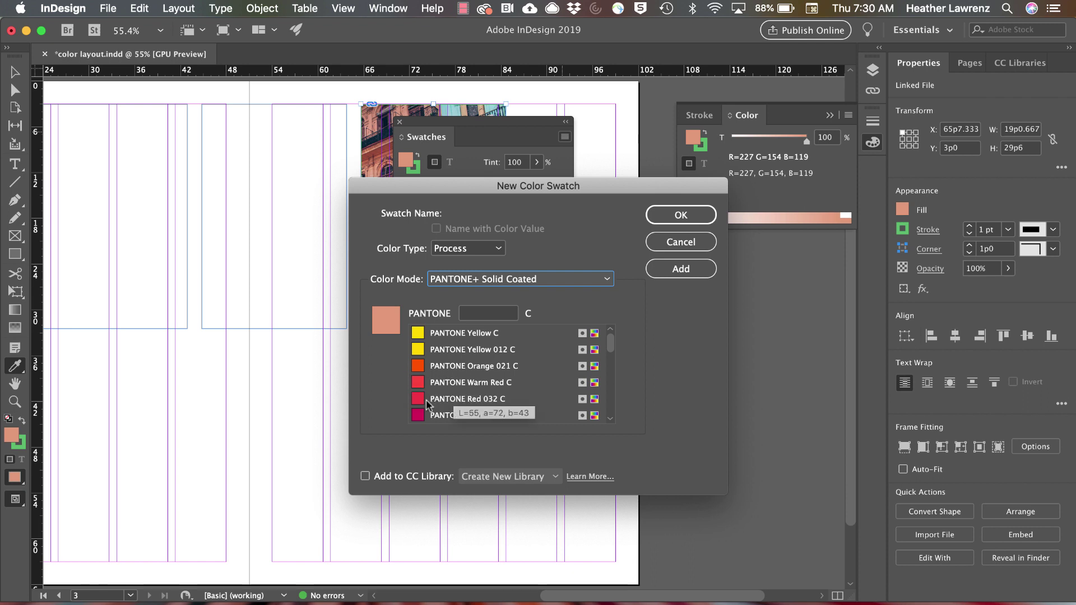
left_click(508, 400)
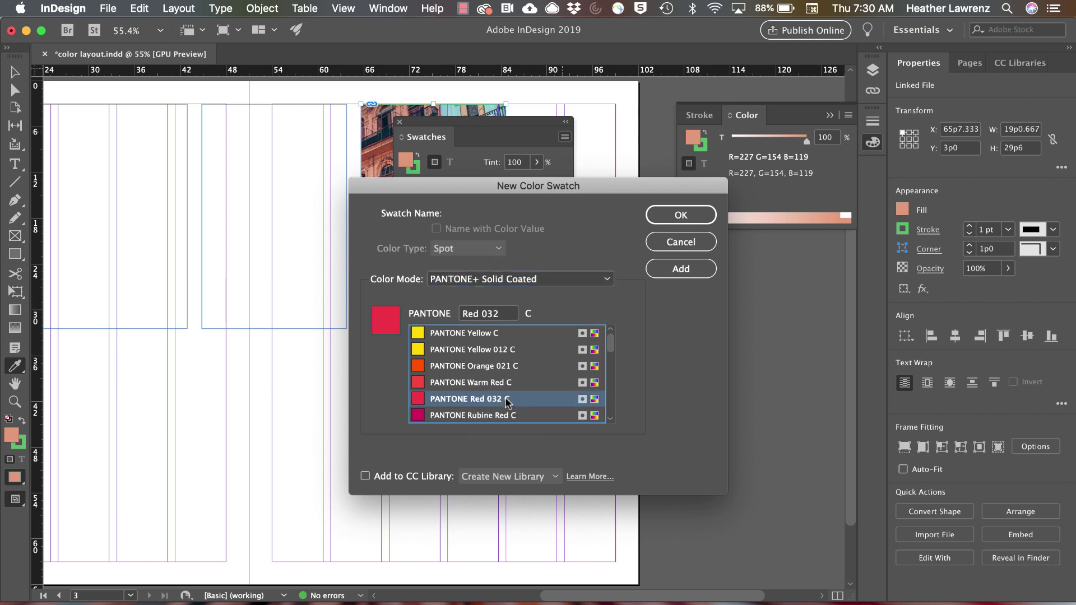